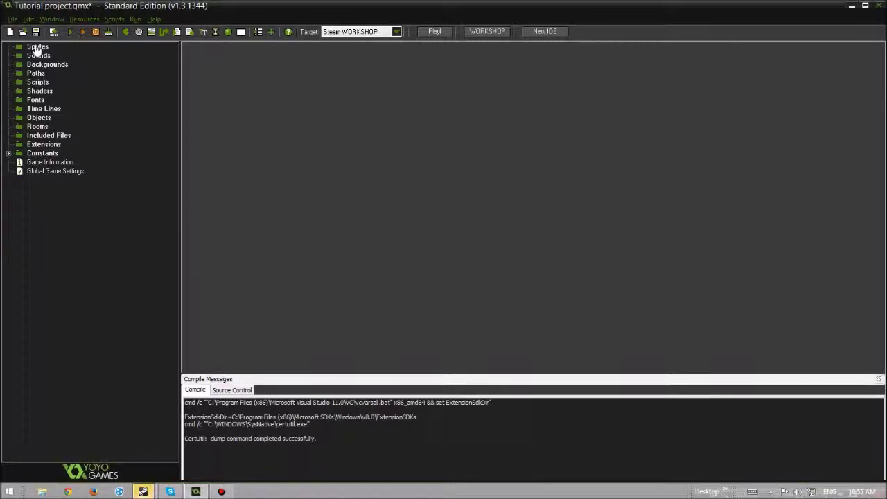
# Create a new sprite resource and name it spr_player
pyautogui.click(36, 49)
pyautogui.rightClick(37, 48)
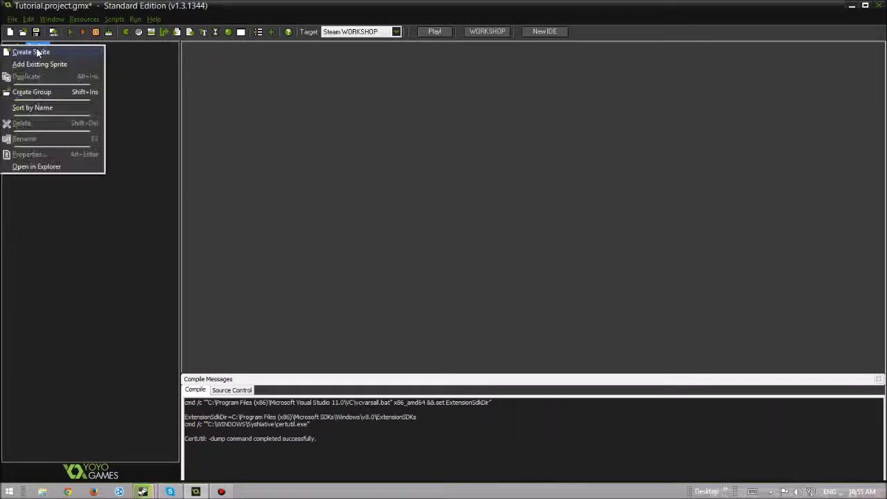
pyautogui.click(38, 50)
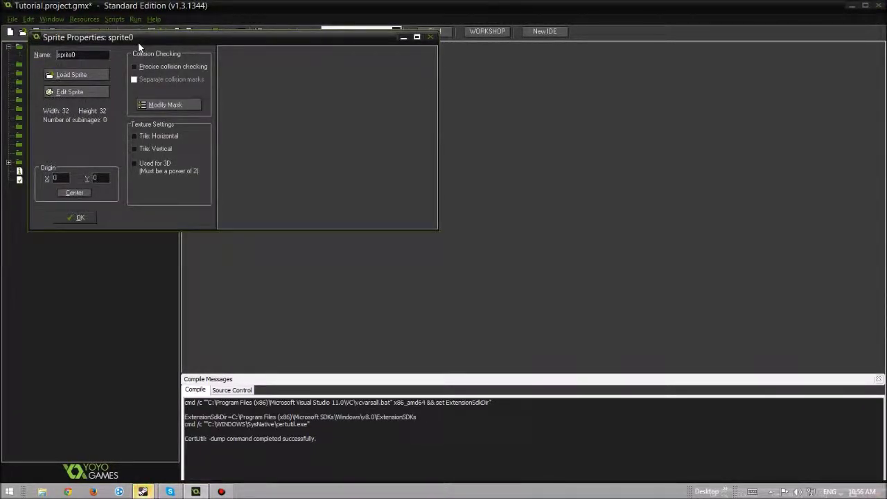
pyautogui.moveTo(137, 41); pyautogui.dragTo(220, 49)
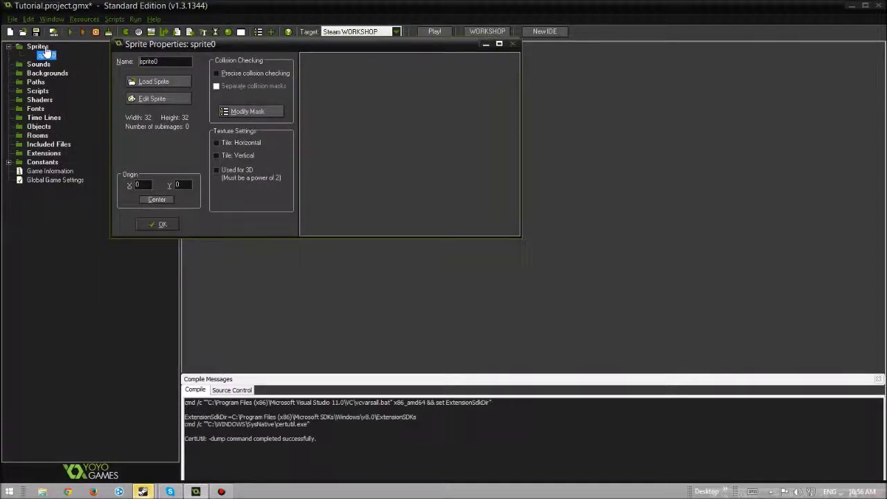
pyautogui.rightClick(37, 48)
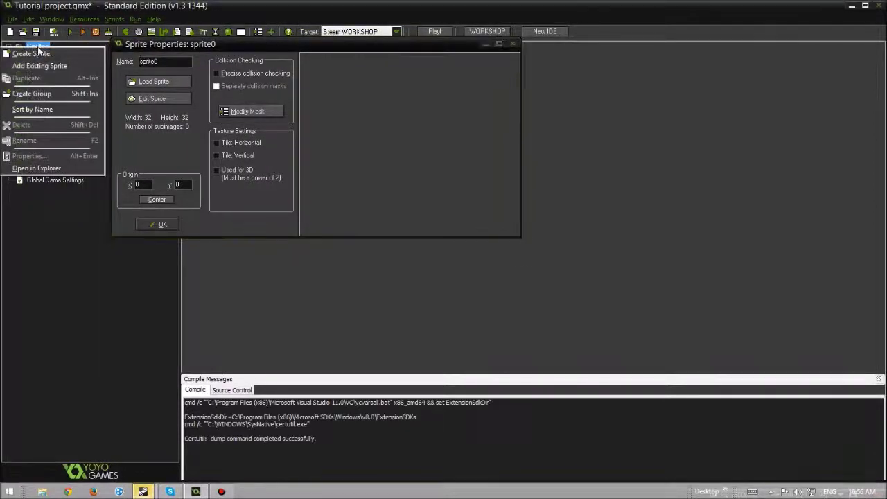
pyautogui.click(170, 147)
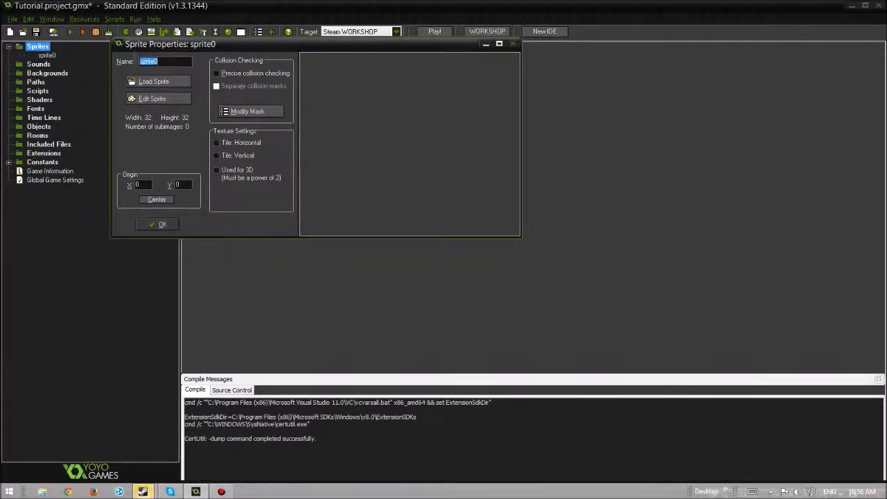
pyautogui.press('BackSpace')
pyautogui.write('spr')
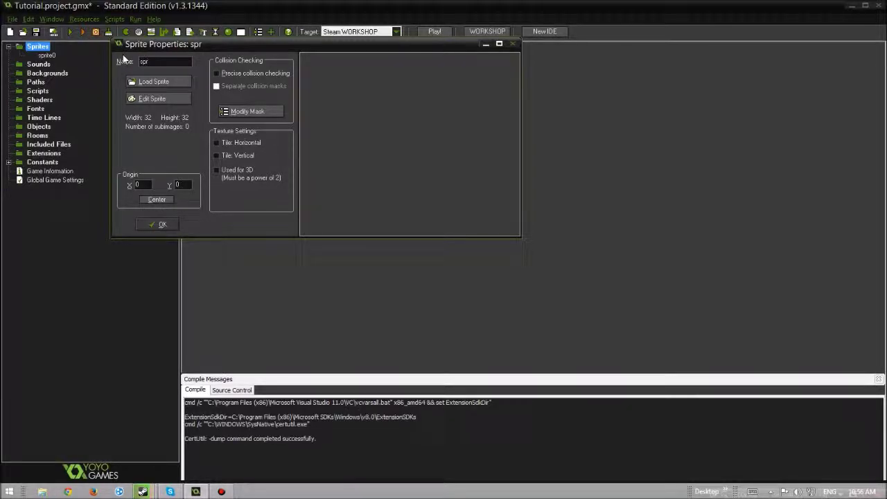
pyautogui.write('_player')
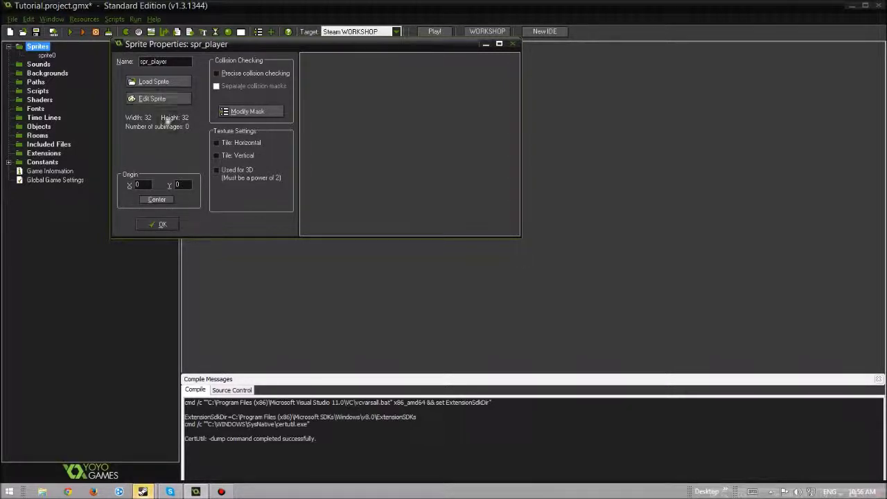
# Edit spr_player by creating a new 32 x 32 image and opening its blank frame for drawing
pyautogui.click(151, 99)
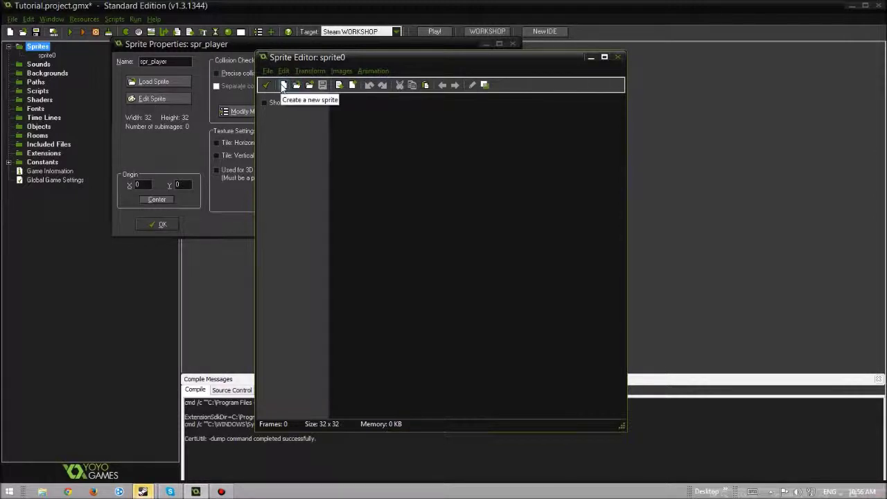
pyautogui.click(282, 84)
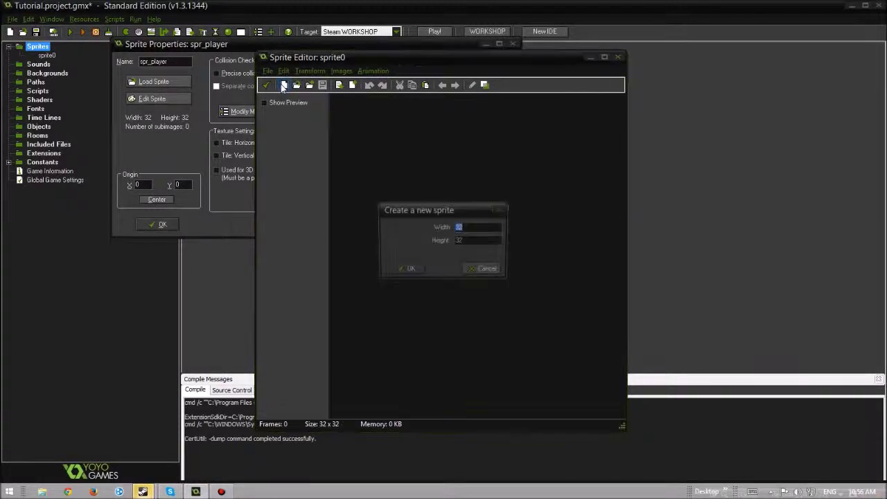
pyautogui.click(405, 273)
pyautogui.doubleClick(349, 113)
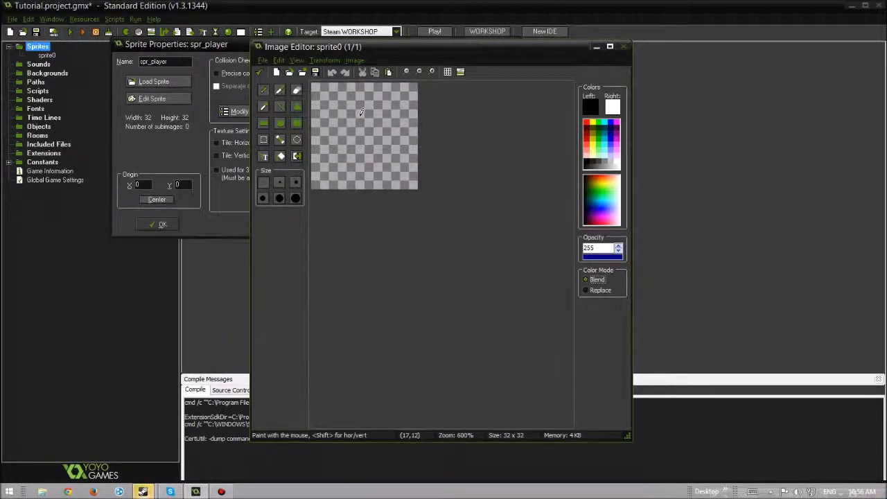
pyautogui.scroll(2, 365, 133)
pyautogui.moveTo(364, 134)
pyautogui.mouseDown()
pyautogui.moveTo(362, 118)
pyautogui.moveTo(393, 132)
pyautogui.moveTo(376, 133)
pyautogui.moveTo(335, 172)
pyautogui.moveTo(365, 147)
pyautogui.mouseUp()
pyautogui.hotkey('ctrl', 'z')
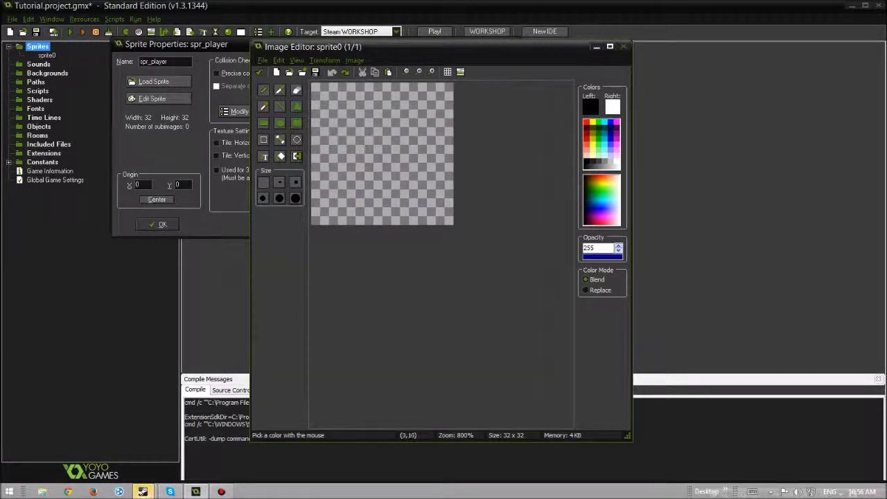
# Draw a white rectangle with a black outline covering the whole 32 x 32 canvas
pyautogui.click(264, 123)
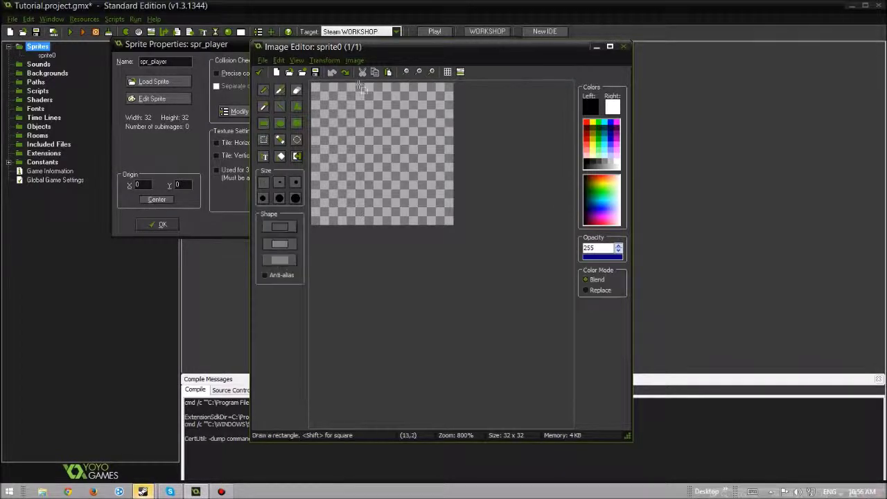
pyautogui.moveTo(314, 86); pyautogui.dragTo(354, 140)
pyautogui.hotkey('ctrl', 'z')
pyautogui.moveTo(315, 87); pyautogui.dragTo(455, 224)
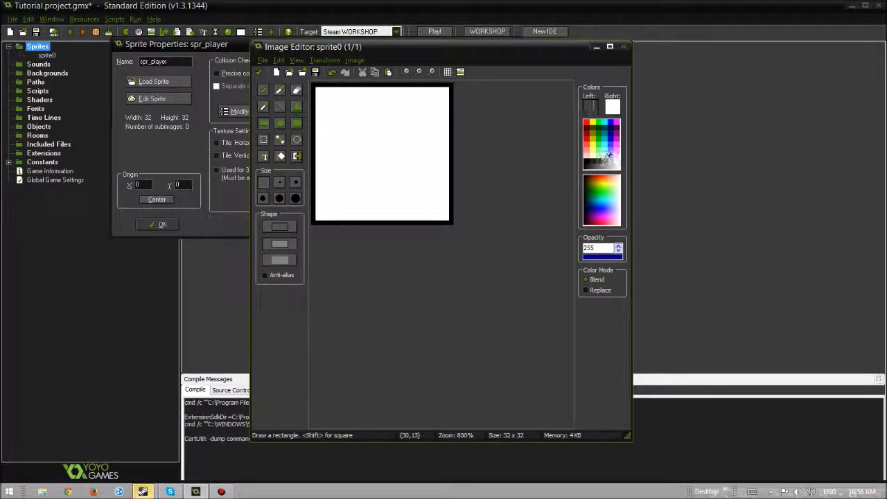
# Set the Right color to dark gray and draw a dark gray filled rectangle inside the black border
pyautogui.click(612, 106)
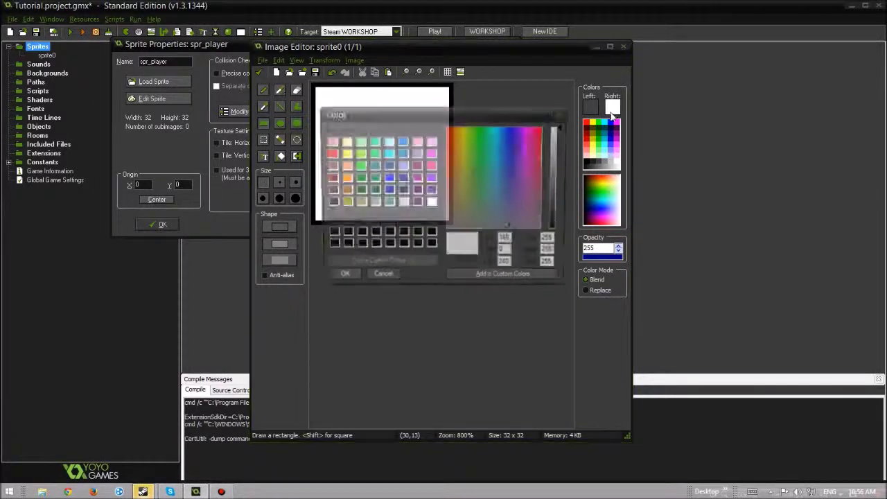
pyautogui.click(558, 201)
pyautogui.click(340, 278)
pyautogui.moveTo(316, 87); pyautogui.dragTo(451, 220)
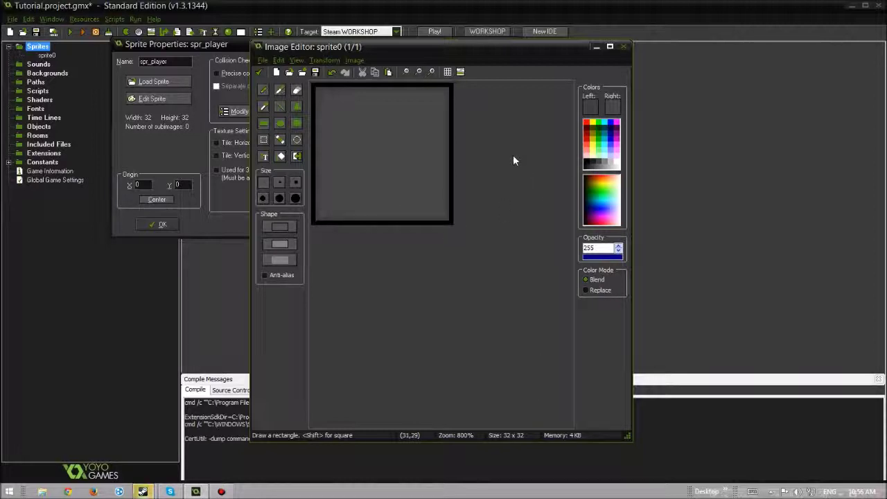
# Try a polygon line and a spray stroke on the gray fill, undoing each one
pyautogui.click(296, 108)
pyautogui.click(334, 110)
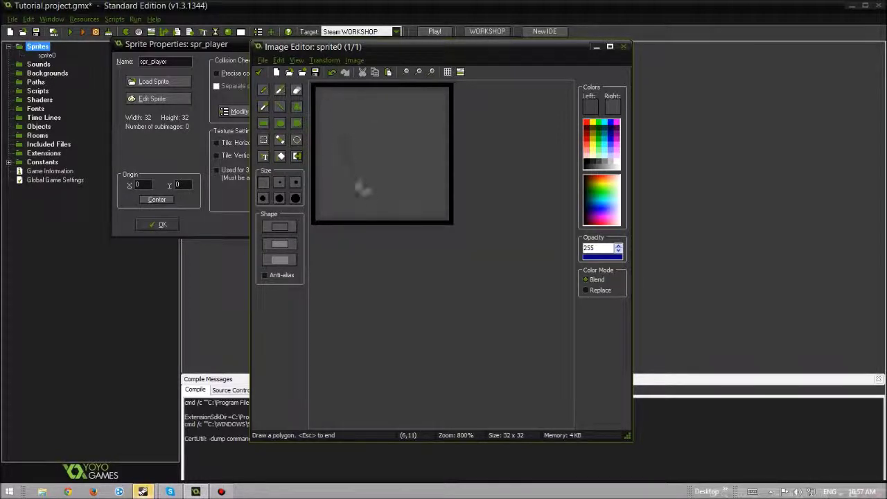
pyautogui.click(387, 198)
pyautogui.hotkey('ctrl', 'z')
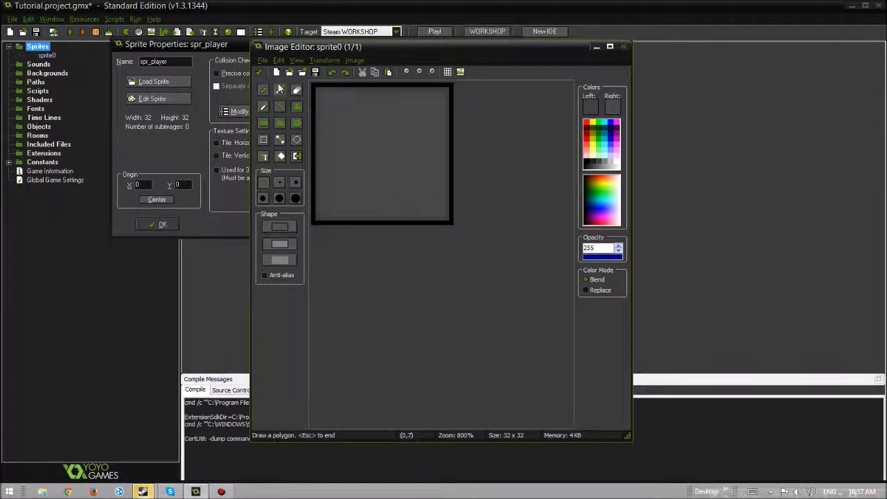
pyautogui.click(266, 104)
pyautogui.moveTo(401, 136); pyautogui.dragTo(378, 142)
pyautogui.hotkey('ctrl', 'z')
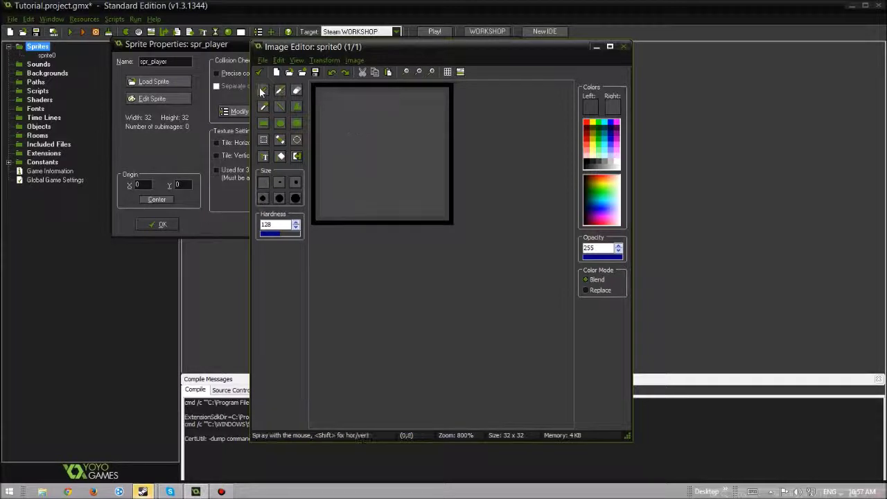
pyautogui.click(263, 91)
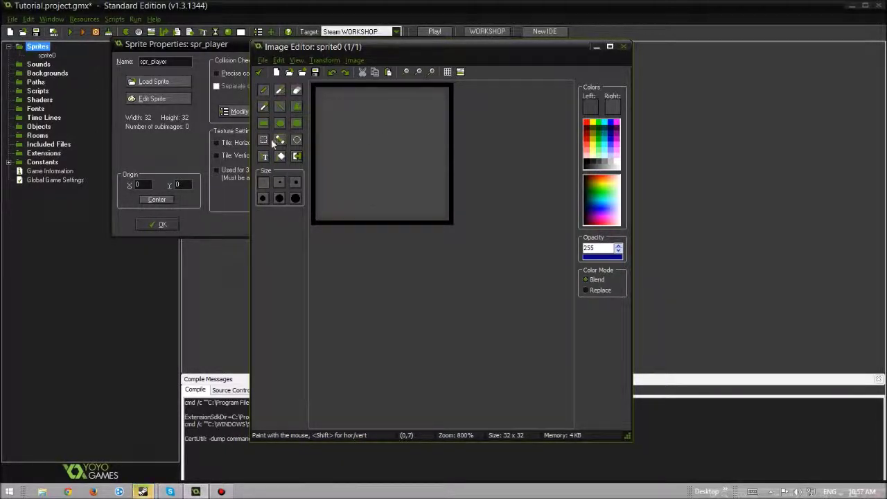
# Select the drawn area and clear the gray fill inside the black border
pyautogui.click(264, 139)
pyautogui.moveTo(313, 84)
pyautogui.mouseDown()
pyautogui.moveTo(404, 194)
pyautogui.moveTo(440, 206)
pyautogui.moveTo(449, 222)
pyautogui.mouseUp()
pyautogui.press('Delete')
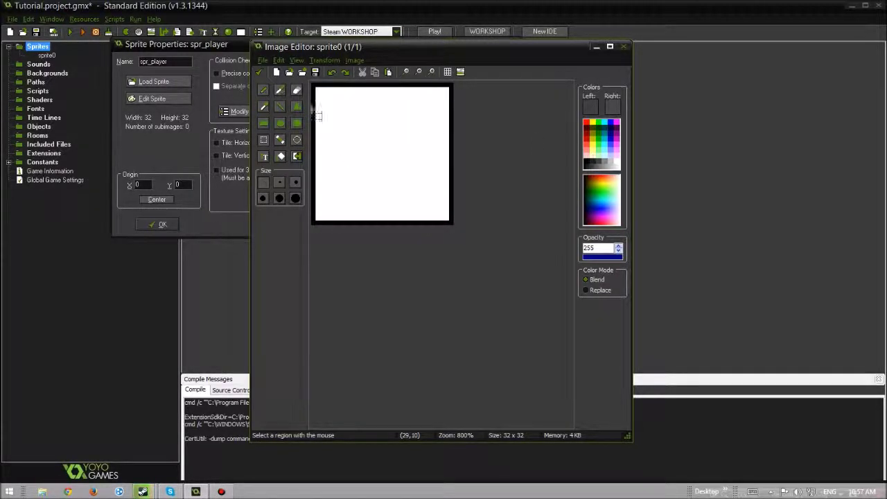
# Redraw the dark gray filled rectangle inside the black border and accept the image and sprite edits
pyautogui.click(263, 122)
pyautogui.moveTo(316, 88); pyautogui.dragTo(448, 214)
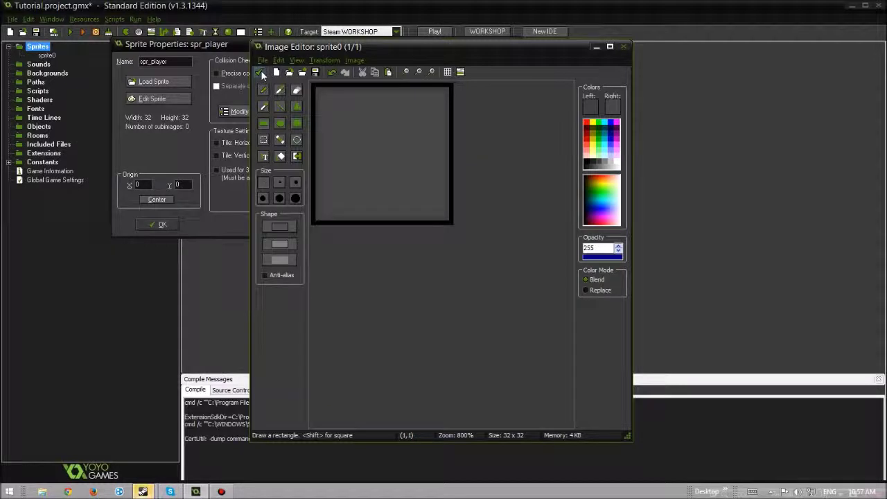
pyautogui.click(261, 73)
pyautogui.click(267, 85)
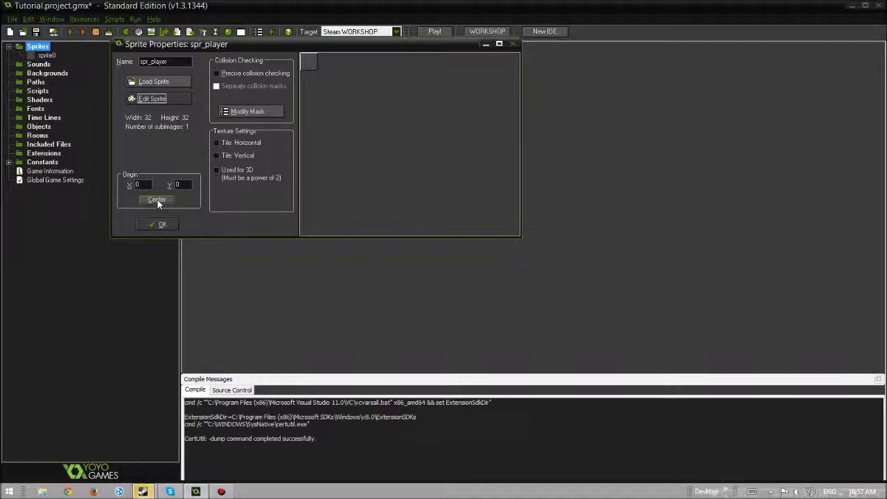
# Center the origin of spr_player at 16, 16 and confirm the sprite properties
pyautogui.click(158, 199)
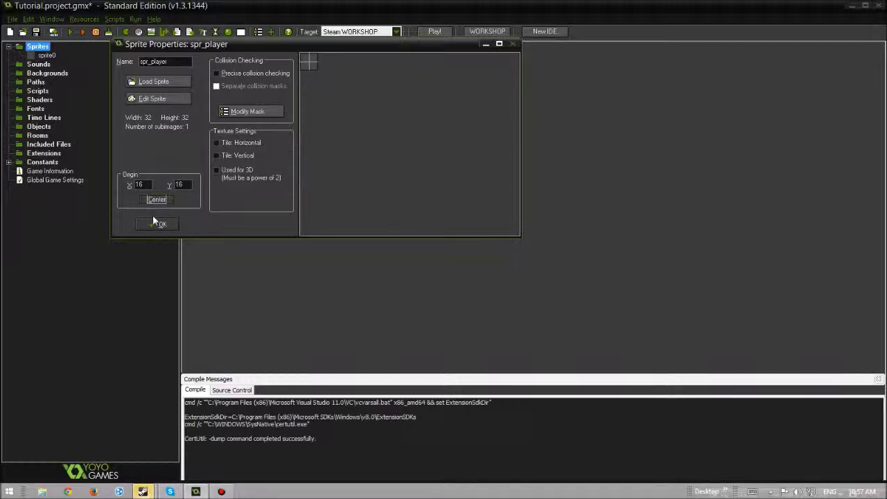
pyautogui.click(158, 224)
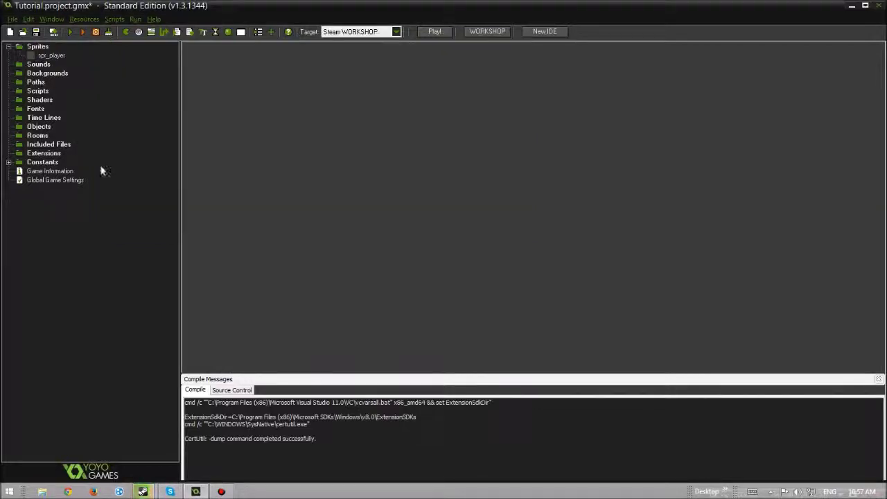
# Create a new object resource and name it obj_player
pyautogui.rightClick(39, 128)
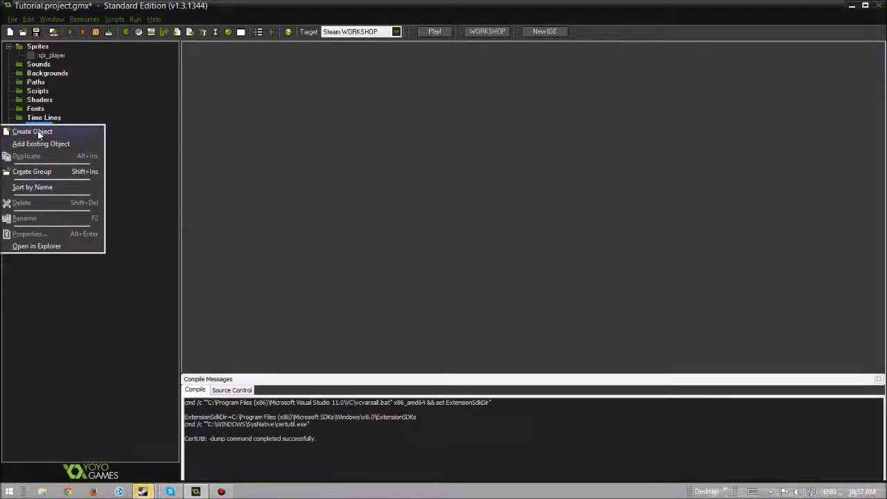
pyautogui.click(38, 131)
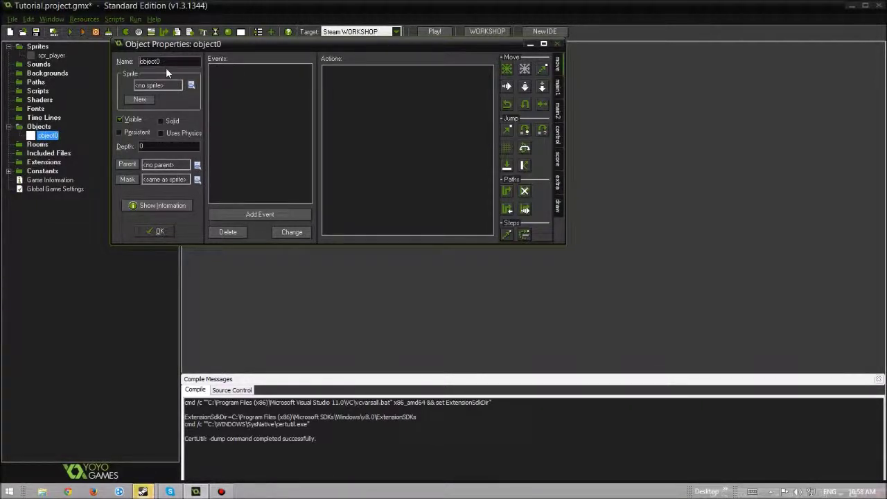
pyautogui.doubleClick(153, 61)
pyautogui.write('obj_player')
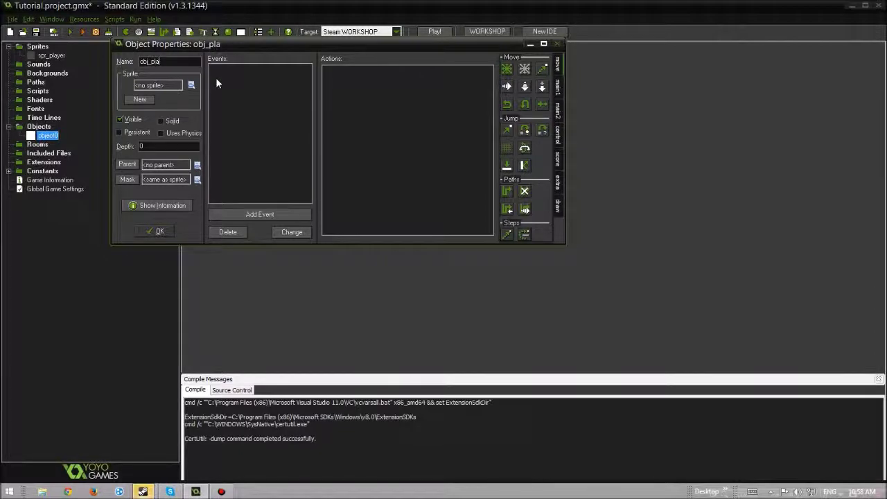
# Assign the spr_player sprite to obj_player and make the object solid
pyautogui.click(191, 85)
pyautogui.click(193, 110)
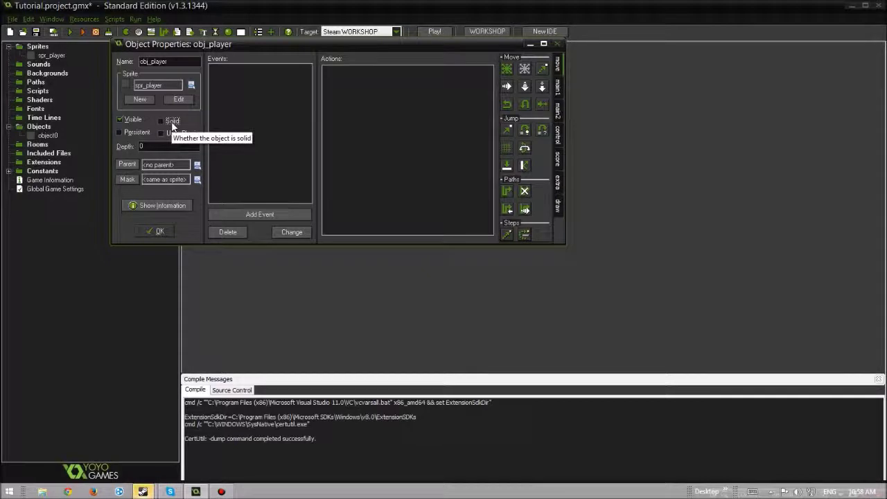
pyautogui.click(172, 122)
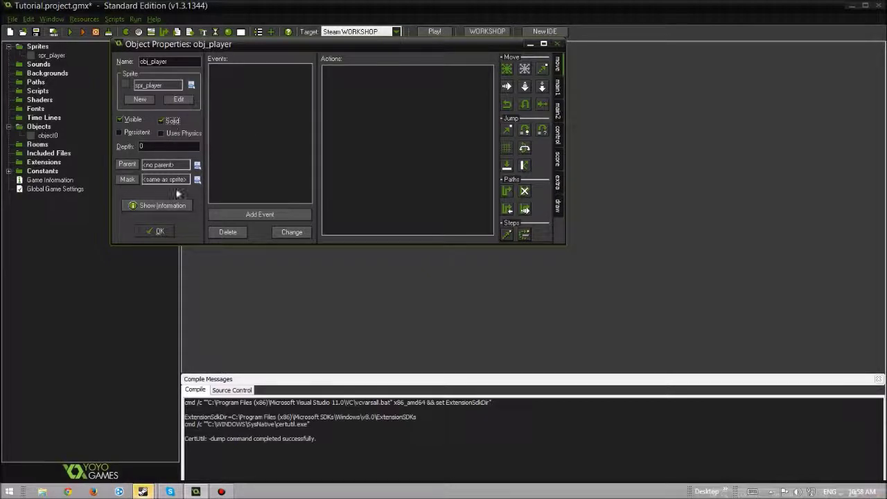
# Add a normal Step event to obj_player
pyautogui.click(258, 214)
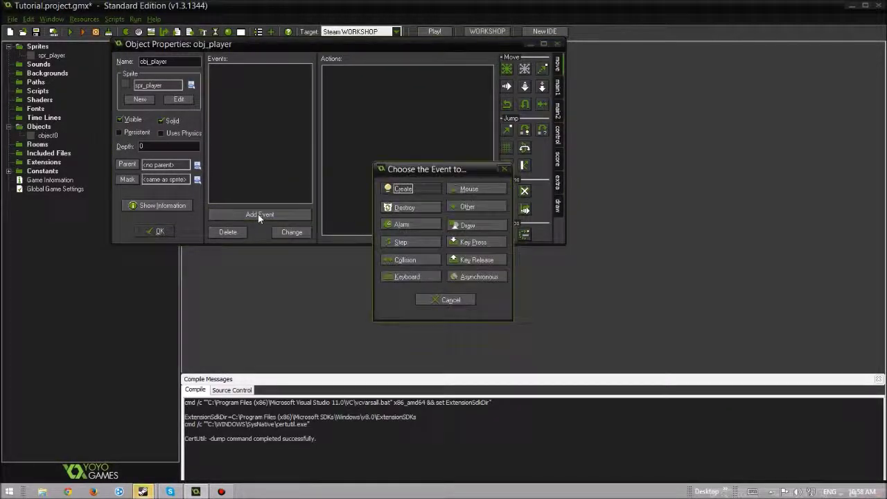
pyautogui.click(392, 242)
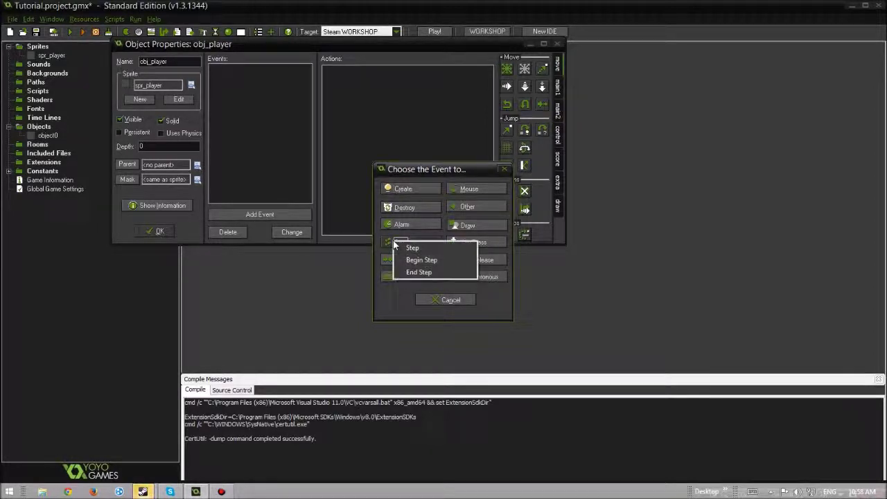
pyautogui.click(408, 245)
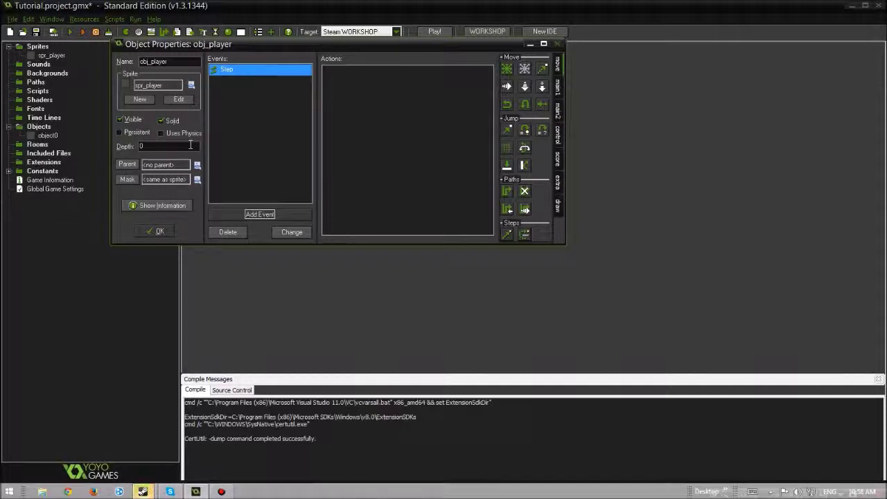
# Add a code action to the Step event and reposition its empty code editor window higher in the workspace
pyautogui.click(558, 133)
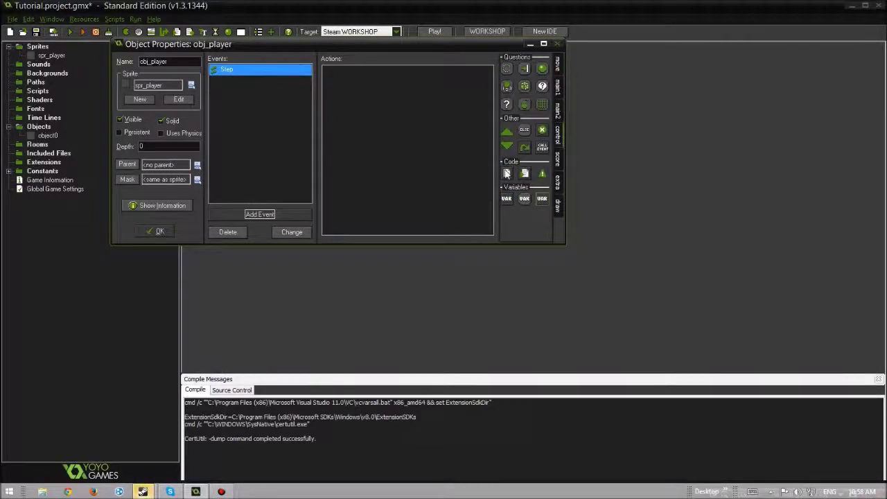
pyautogui.moveTo(506, 174); pyautogui.dragTo(611, 66)
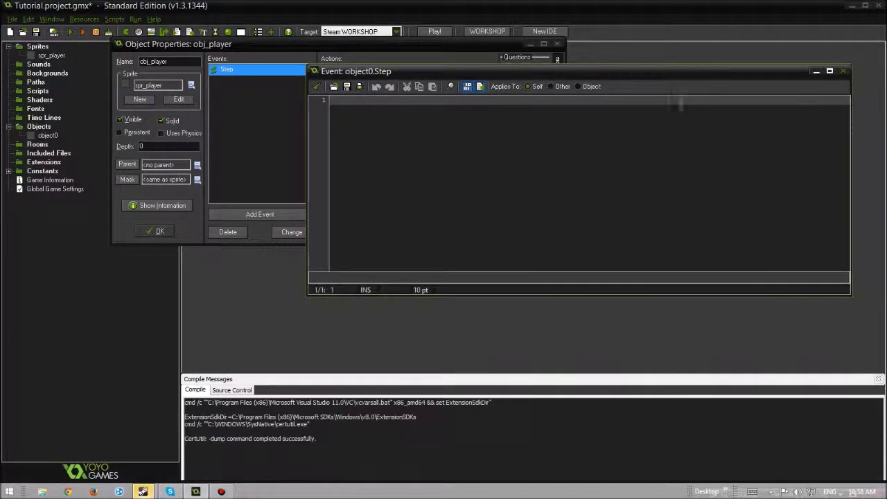
pyautogui.moveTo(850, 146); pyautogui.dragTo(834, 145)
pyautogui.moveTo(462, 74); pyautogui.dragTo(426, 34)
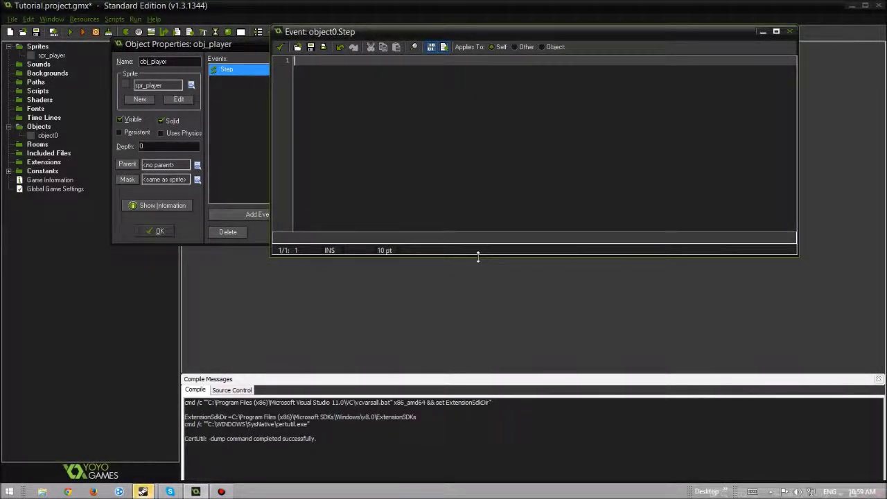
# Enlarge the Step event's code editor window downward and move it slightly lower in the workspace
pyautogui.moveTo(478, 256); pyautogui.dragTo(477, 414)
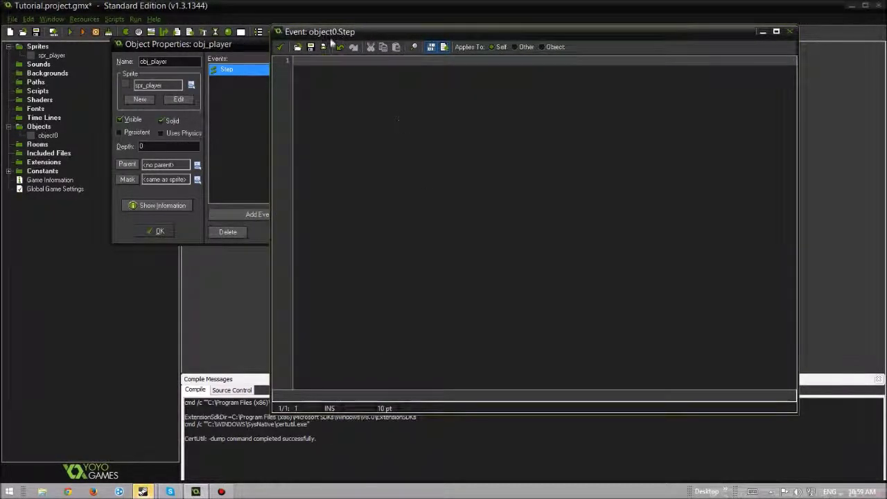
pyautogui.moveTo(335, 33); pyautogui.dragTo(310, 53)
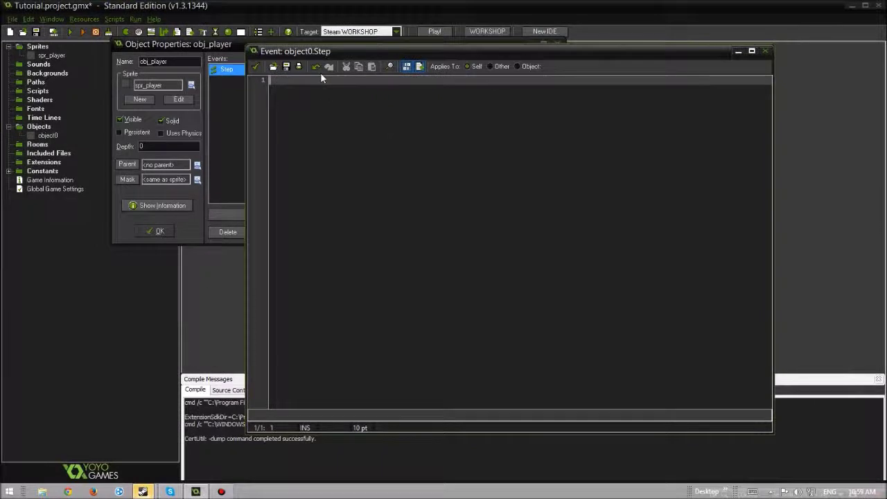
pyautogui.click(388, 67)
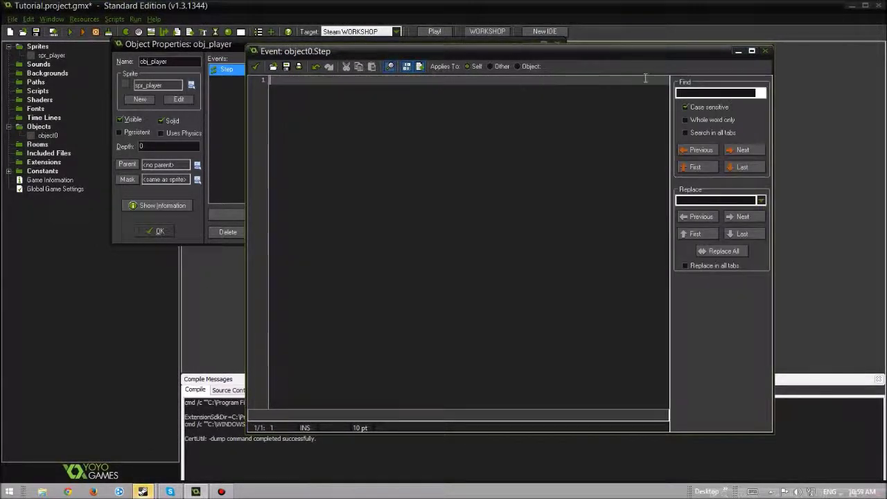
pyautogui.click(389, 66)
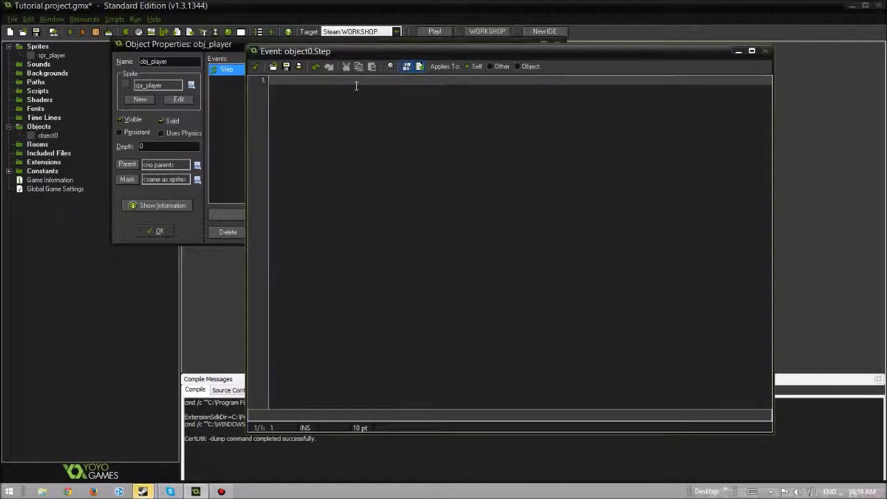
# Write the condition "if keyboard_check(vk_up)" followed by a pair of braces enclosing an empty line
pyautogui.write('if')
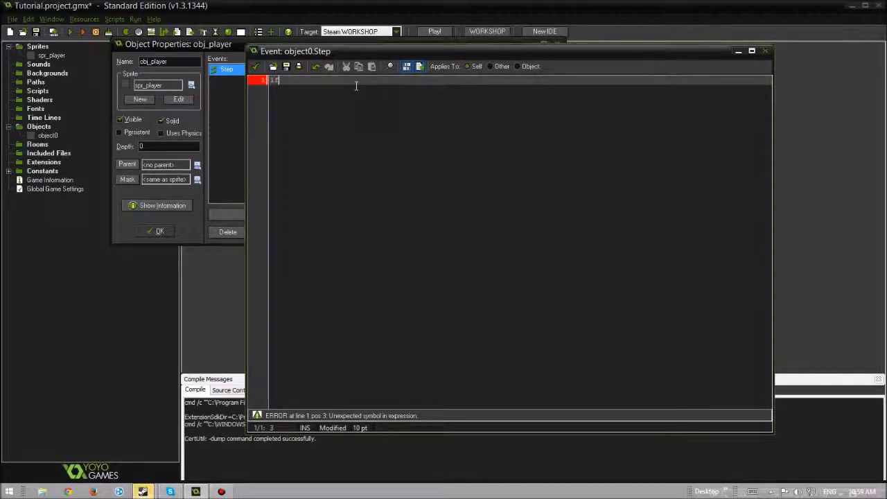
pyautogui.write(' ke')
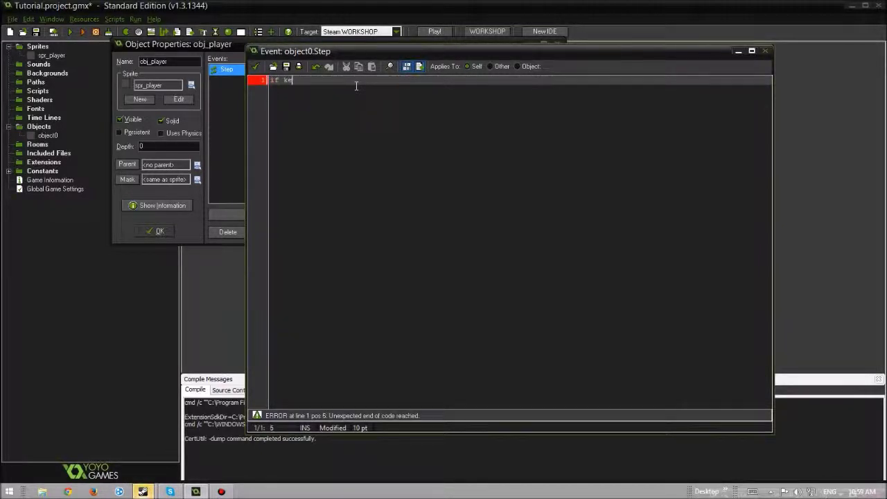
pyautogui.write('yboard')
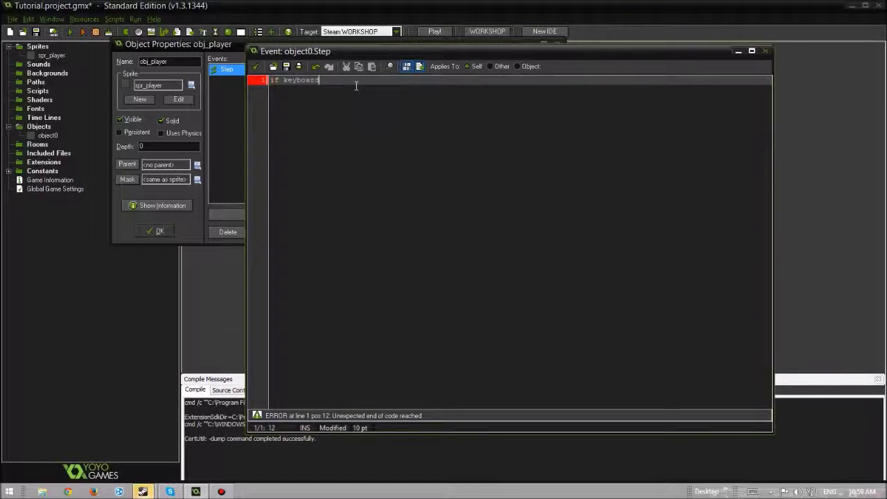
pyautogui.write('_')
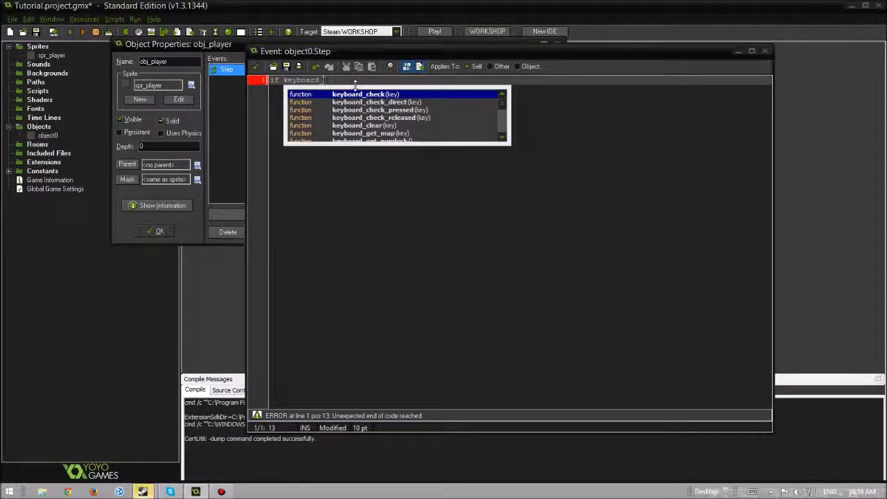
pyautogui.write('check(')
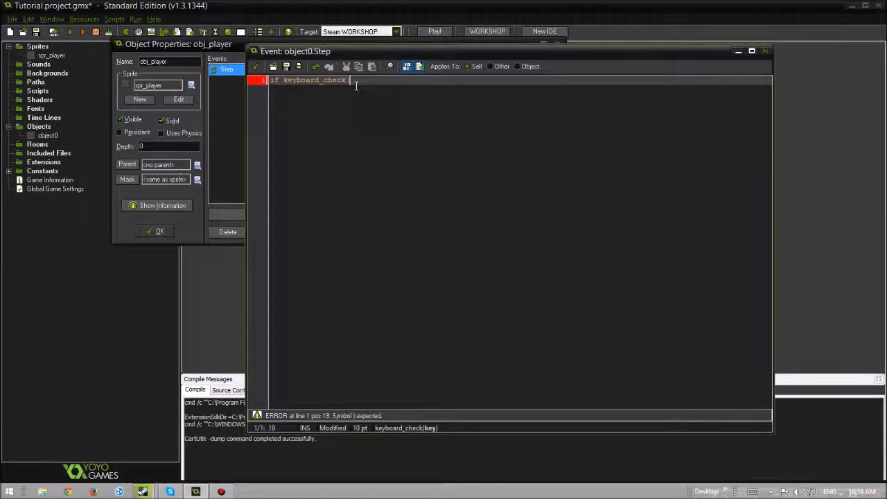
pyautogui.write('vk')
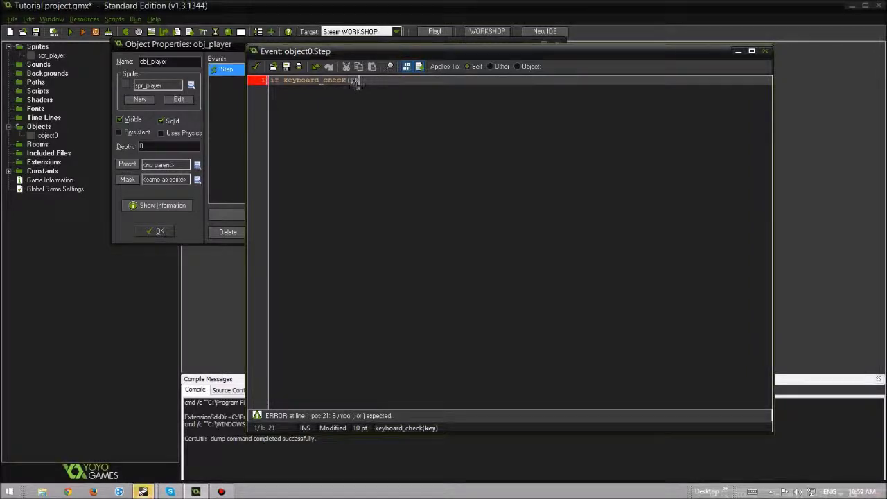
pyautogui.write('_up')
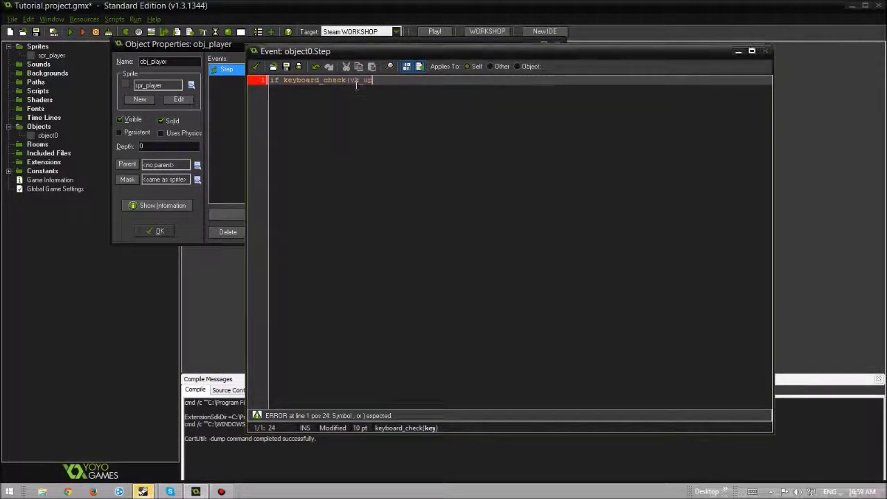
pyautogui.write(')')
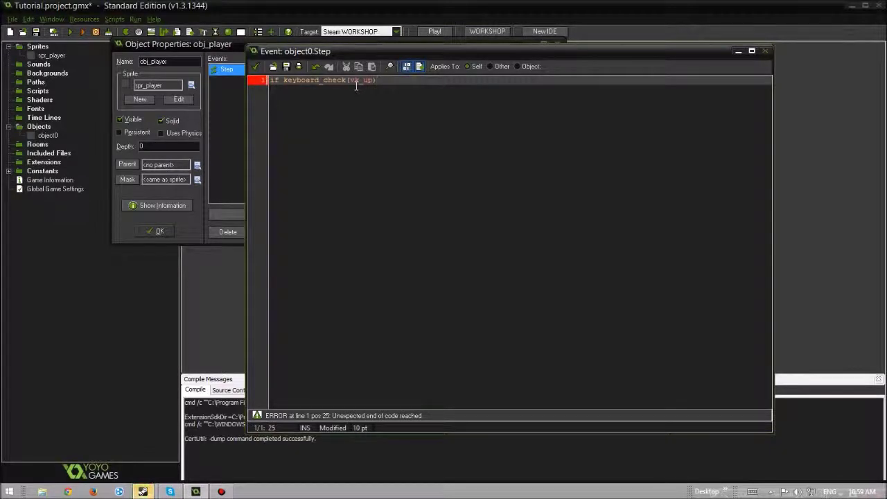
pyautogui.write('(')
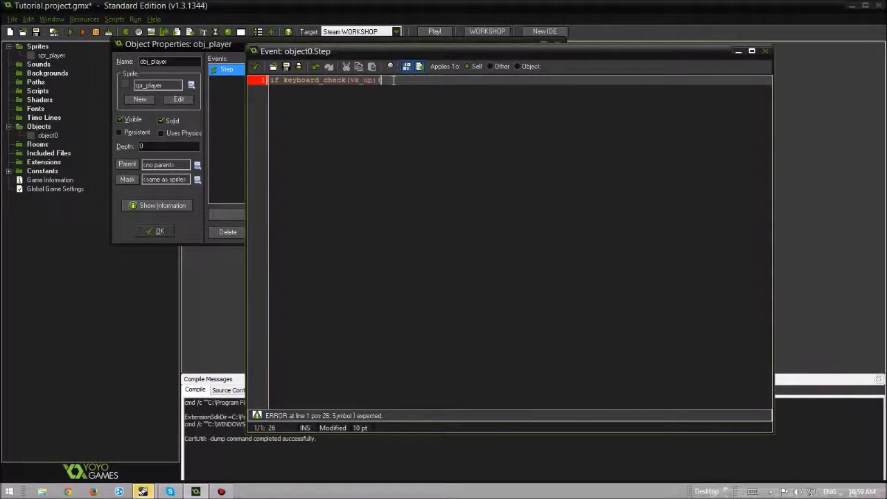
pyautogui.press('Return')
pyautogui.press('Return')
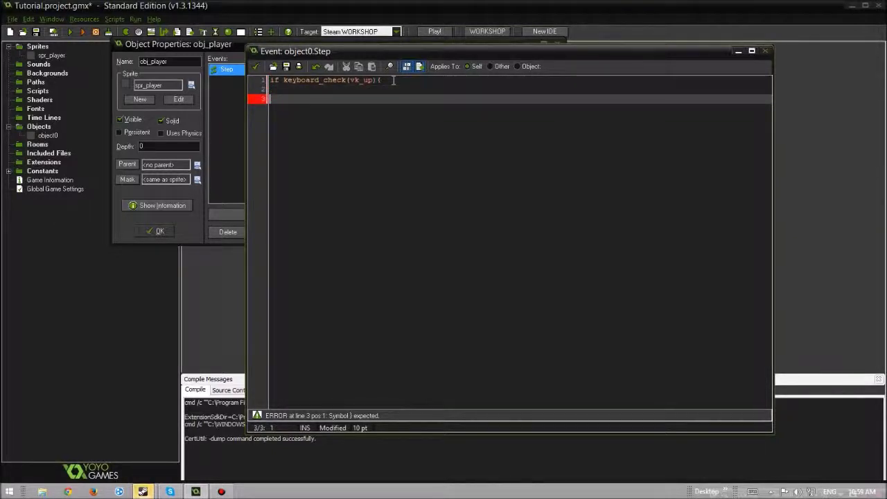
pyautogui.write('}')
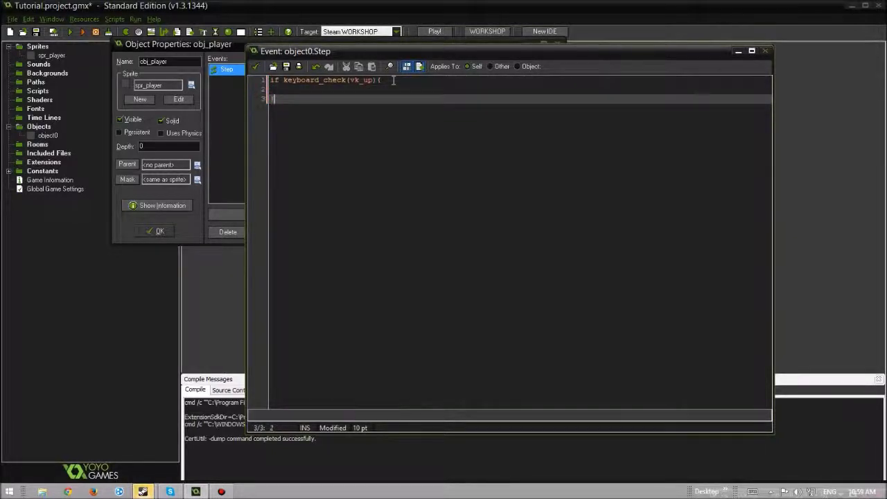
# Add the indented statement "y-=4" inside the vk_up block
pyautogui.click(294, 90)
pyautogui.press('Tab')
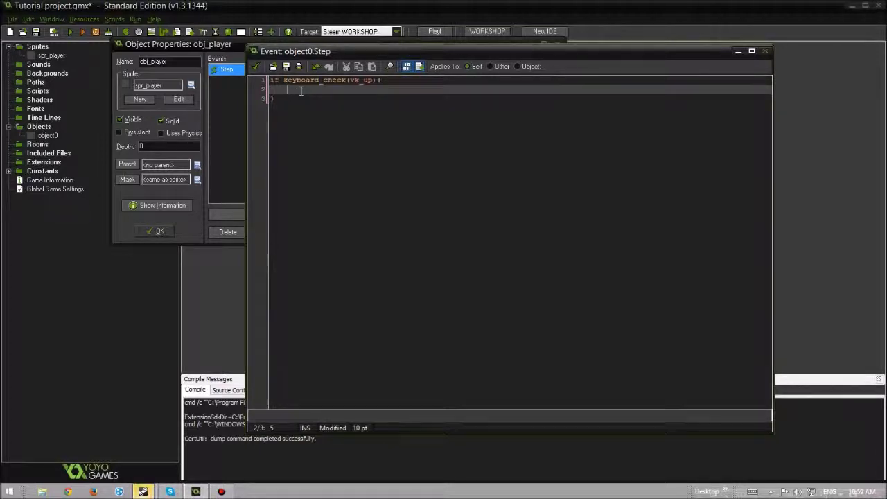
pyautogui.write('y')
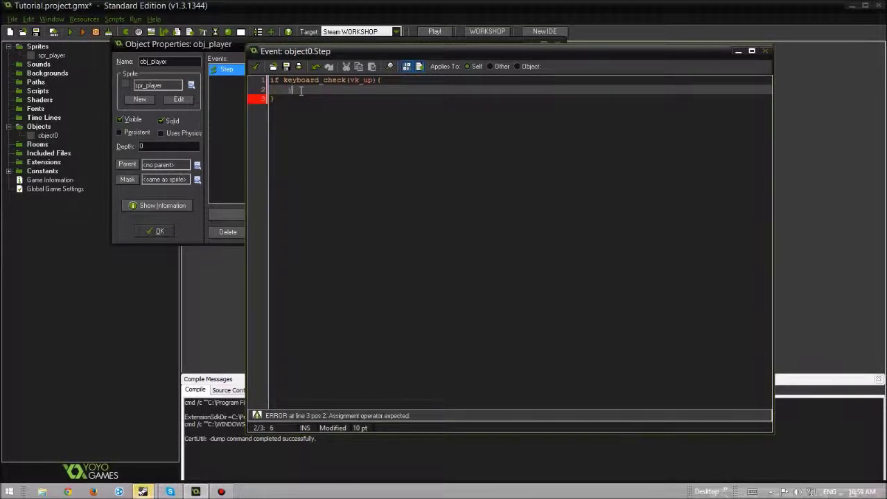
pyautogui.write('-=4')
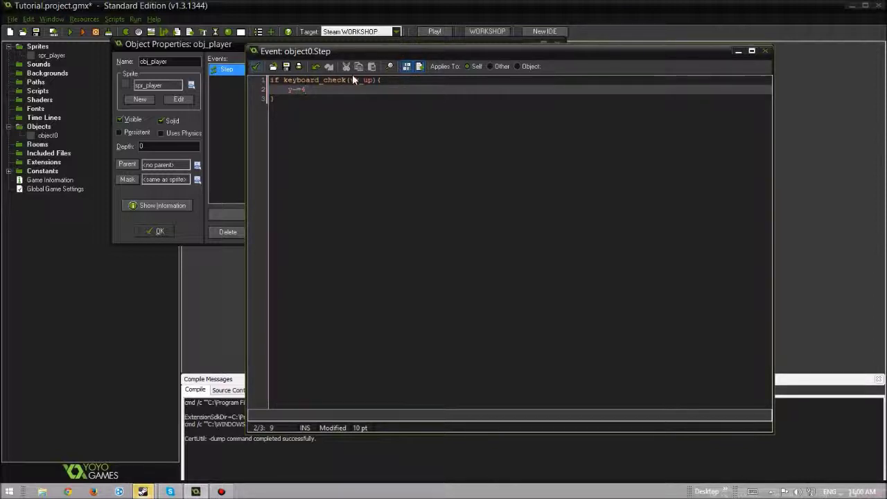
# Write "keyboard_check(ord('W'))" on a new line below the vk_up block as the letter-key alternative
pyautogui.click(347, 108)
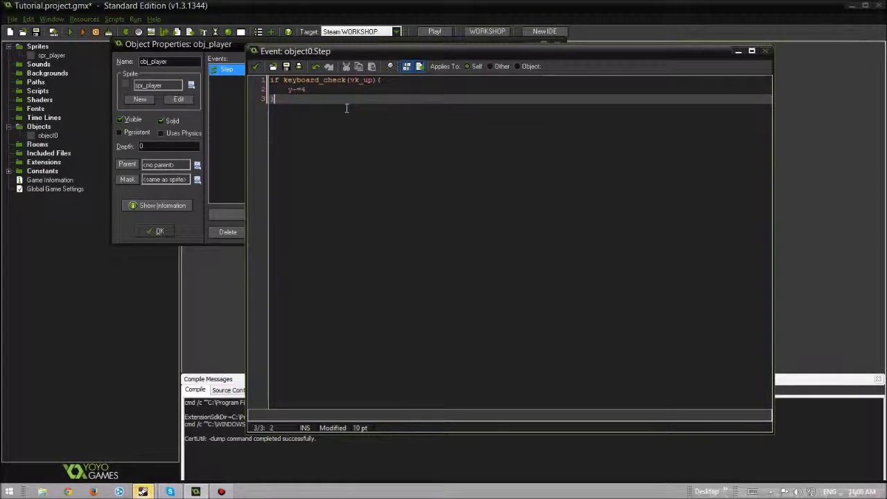
pyautogui.press('Return')
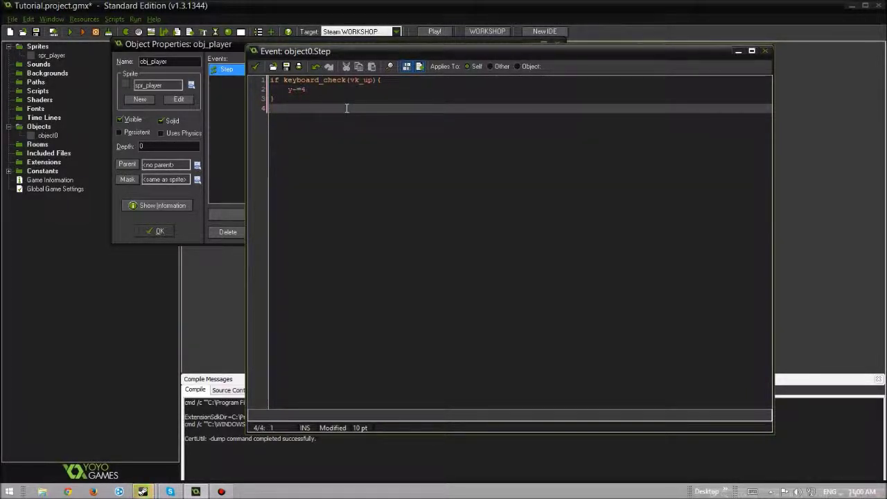
pyautogui.write('keyboa')
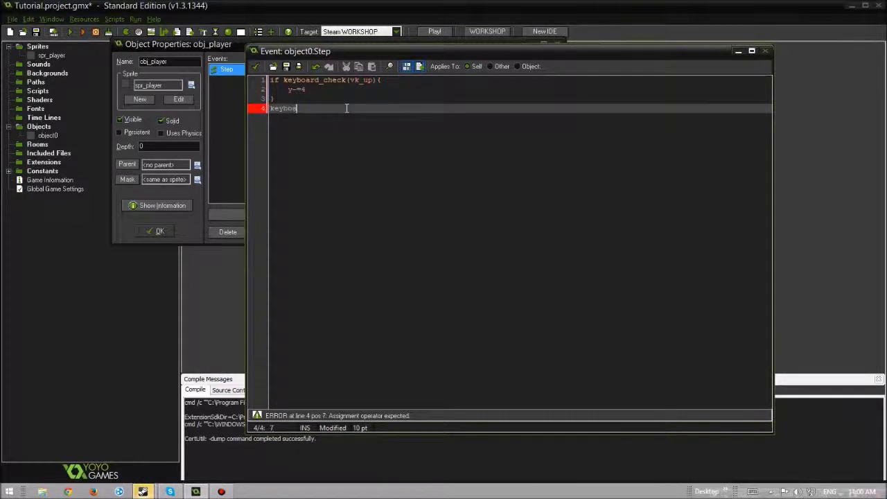
pyautogui.write('rd_c')
pyautogui.press('Return')
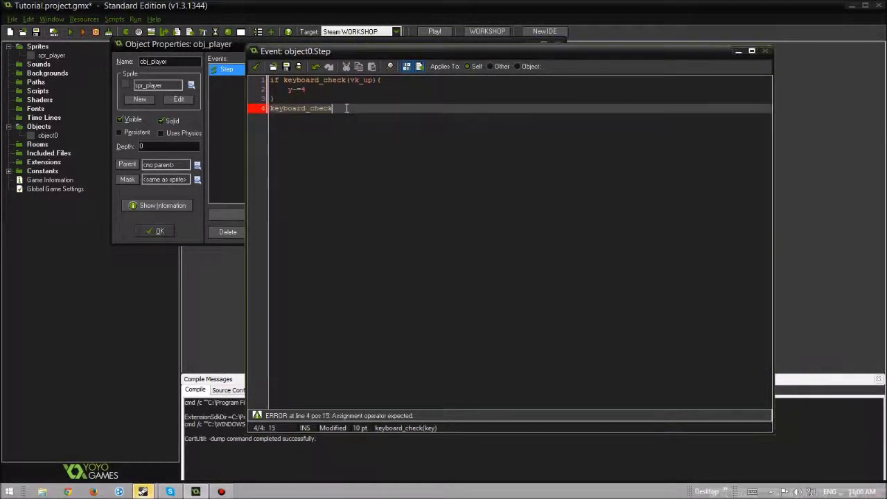
pyautogui.write('(or')
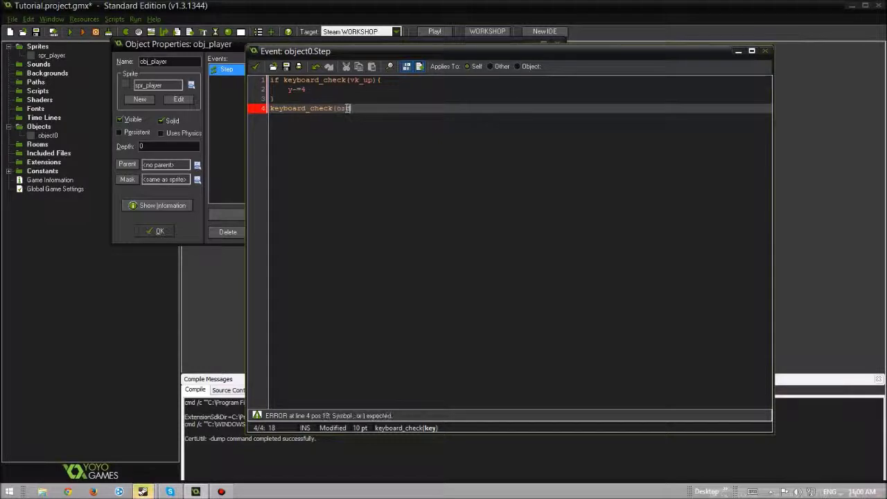
pyautogui.write('d())')
pyautogui.click(356, 109)
pyautogui.write('"')
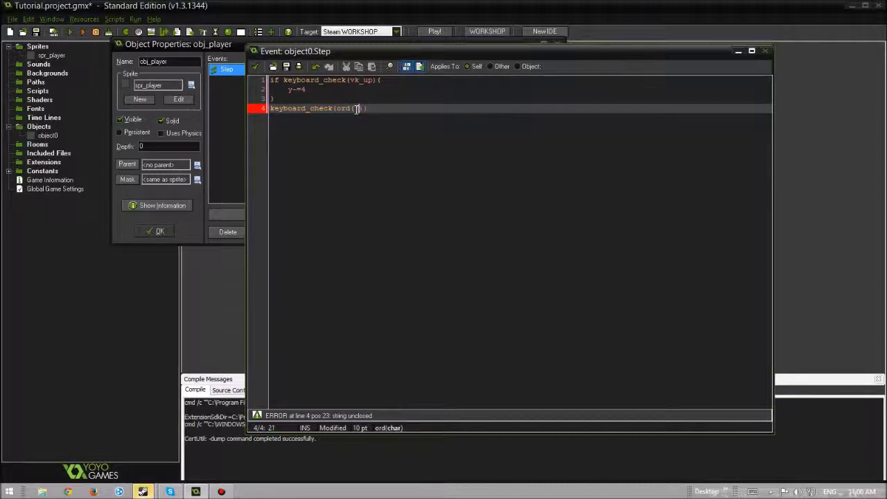
pyautogui.write('"')
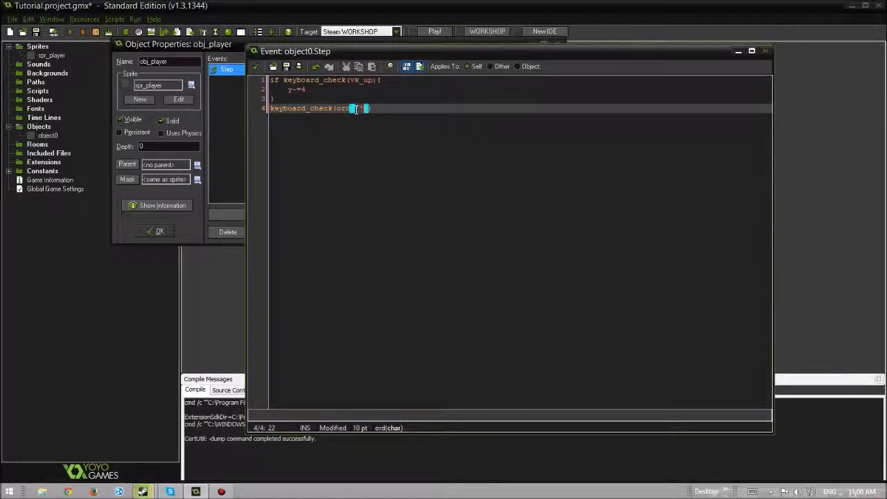
pyautogui.write('W')
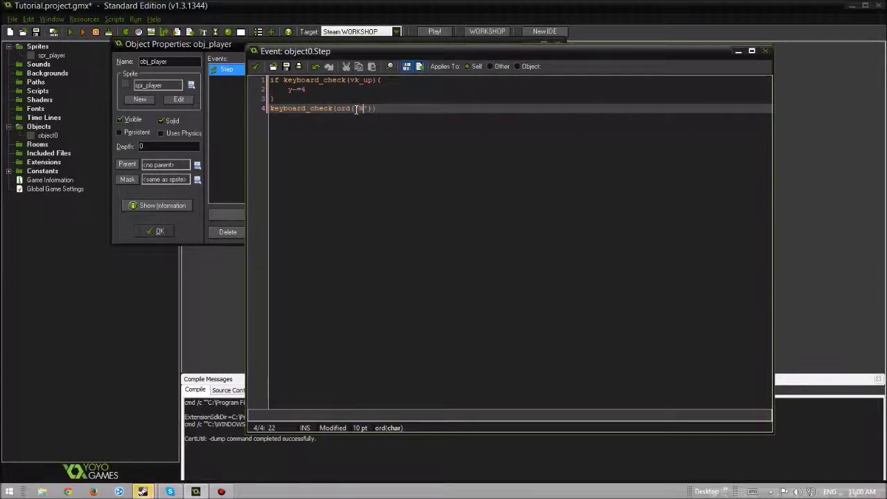
pyautogui.click(409, 107)
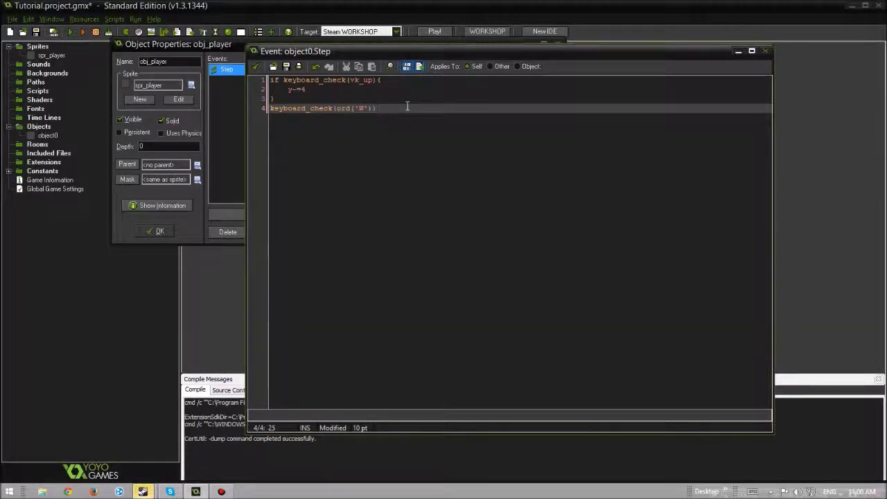
# Delete the letter-key keyboard_check example from line 4
pyautogui.moveTo(375, 80); pyautogui.dragTo(287, 81)
pyautogui.click(377, 109)
pyautogui.moveTo(377, 108); pyautogui.dragTo(252, 104)
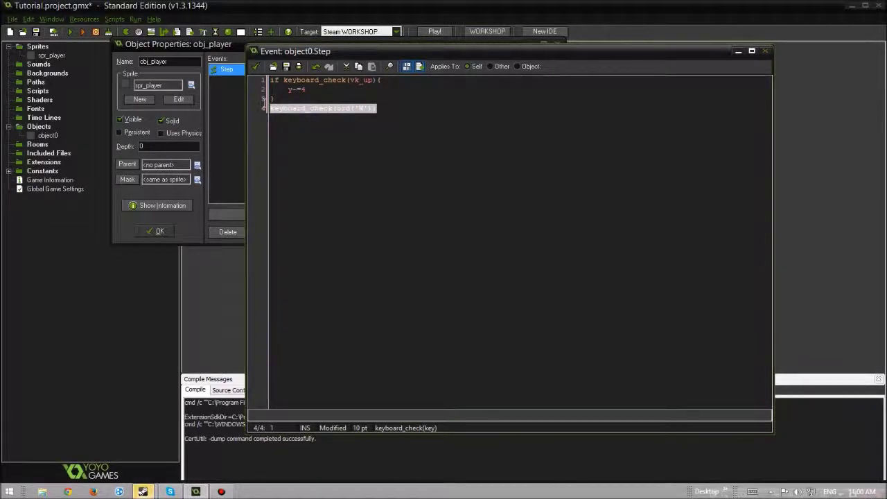
pyautogui.press('BackSpace')
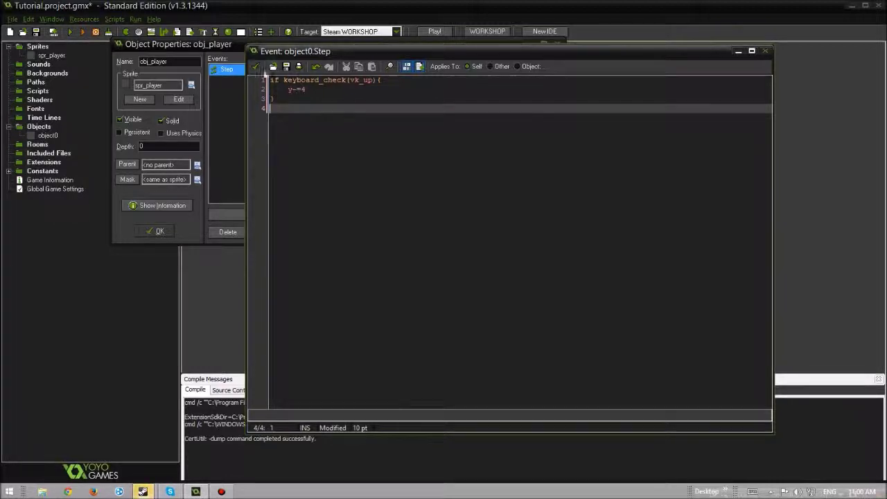
# Accept the Step code and obj_player's properties, and try to run the game
pyautogui.click(255, 67)
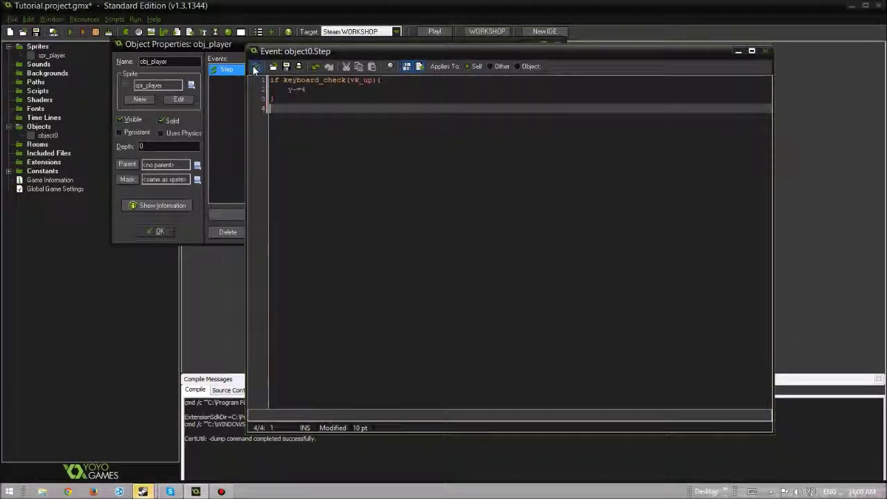
pyautogui.click(155, 231)
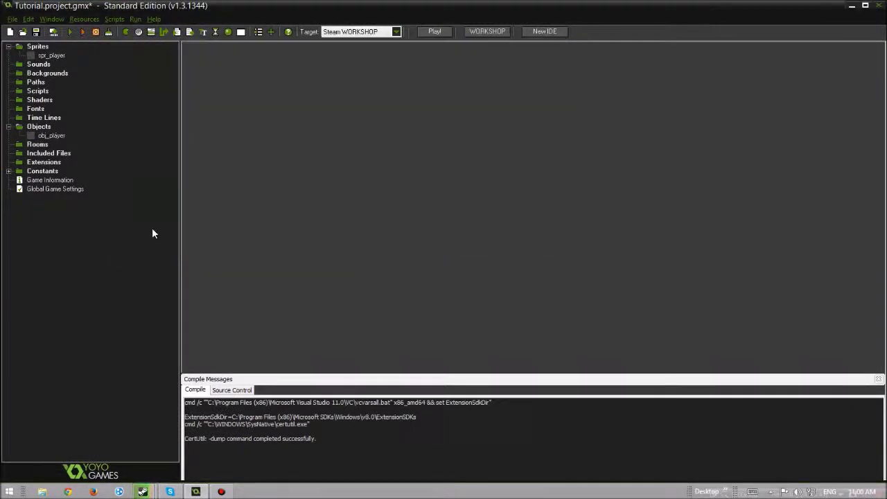
pyautogui.click(72, 32)
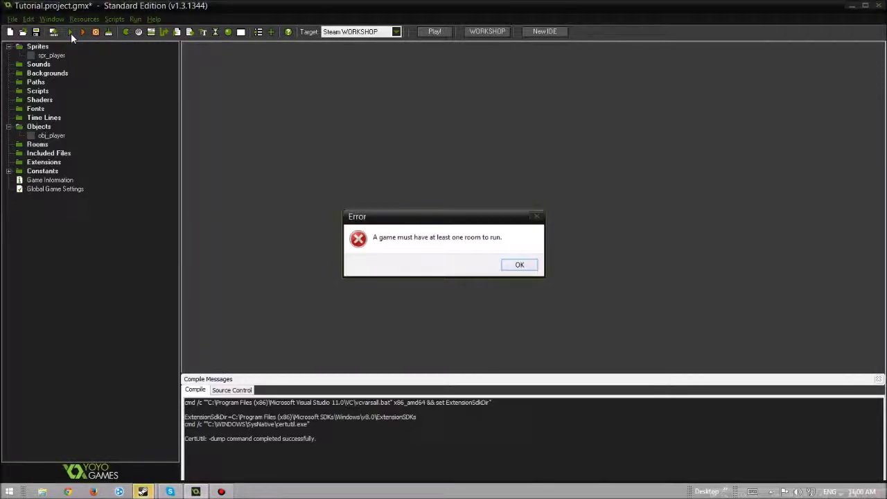
pyautogui.click(520, 265)
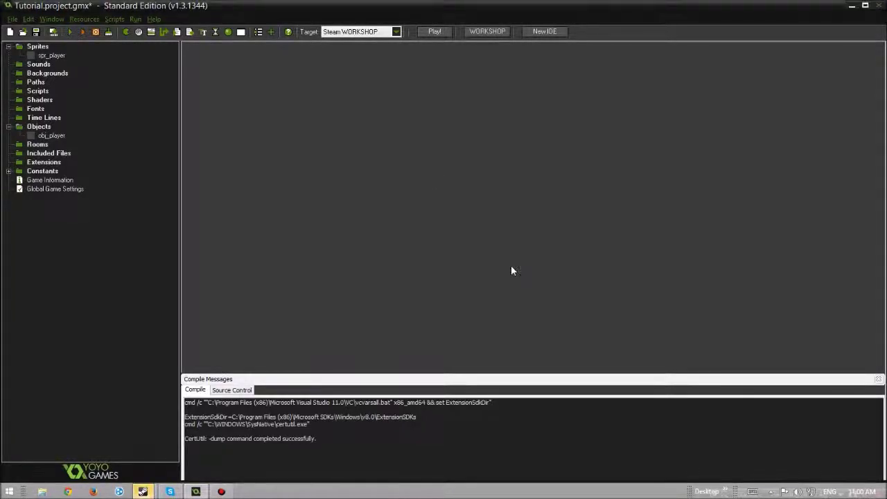
# Collapse the Objects folder in the resource tree and create a new room
pyautogui.rightClick(45, 145)
pyautogui.click(125, 104)
pyautogui.click(9, 126)
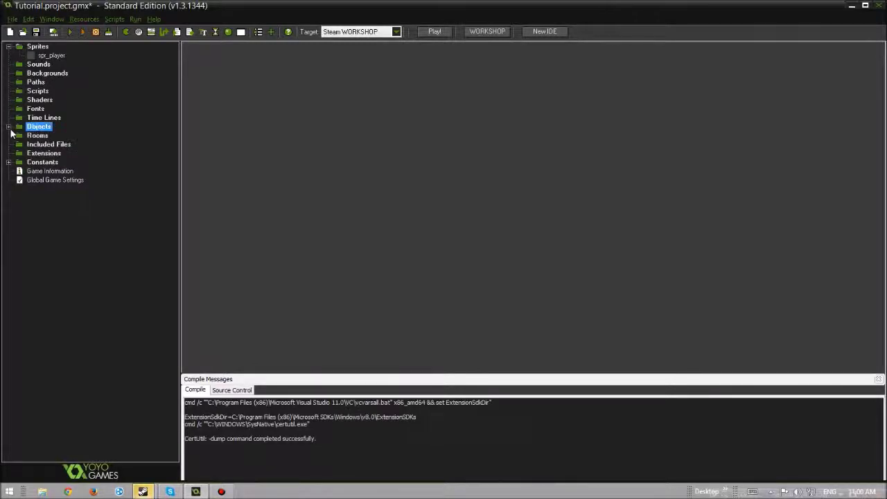
pyautogui.rightClick(37, 137)
pyautogui.click(37, 140)
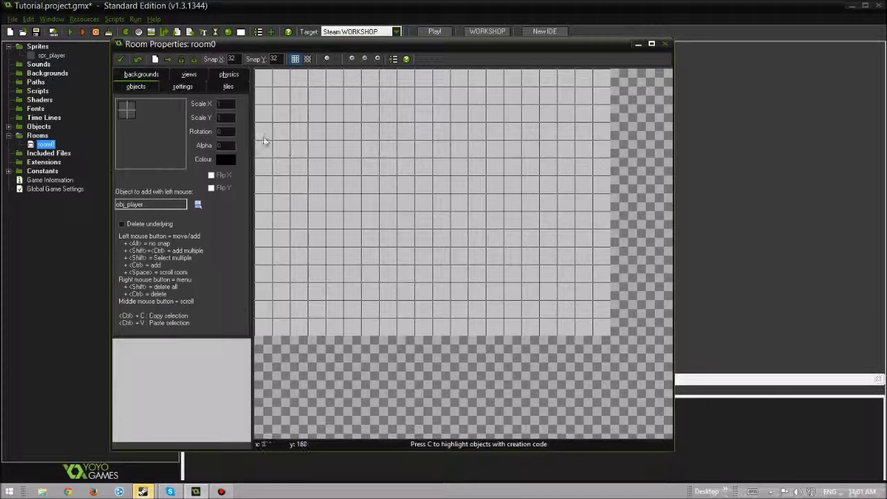
# Place one instance of obj_player near the middle of the room grid, slightly below its centre
pyautogui.click(447, 255)
pyautogui.moveTo(448, 262)
pyautogui.mouseDown()
pyautogui.moveTo(426, 256)
pyautogui.moveTo(357, 276)
pyautogui.moveTo(430, 250)
pyautogui.moveTo(442, 269)
pyautogui.moveTo(442, 251)
pyautogui.mouseUp()
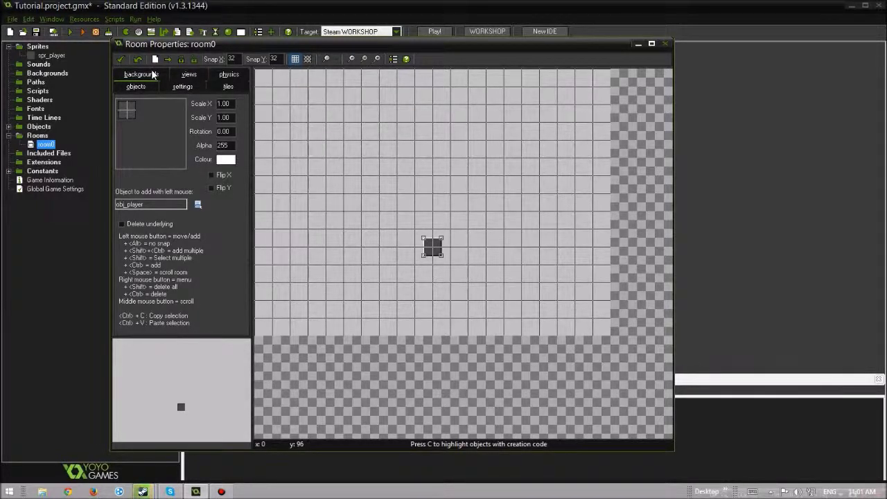
# Set the room's background colour to hot pink
pyautogui.click(142, 74)
pyautogui.click(183, 116)
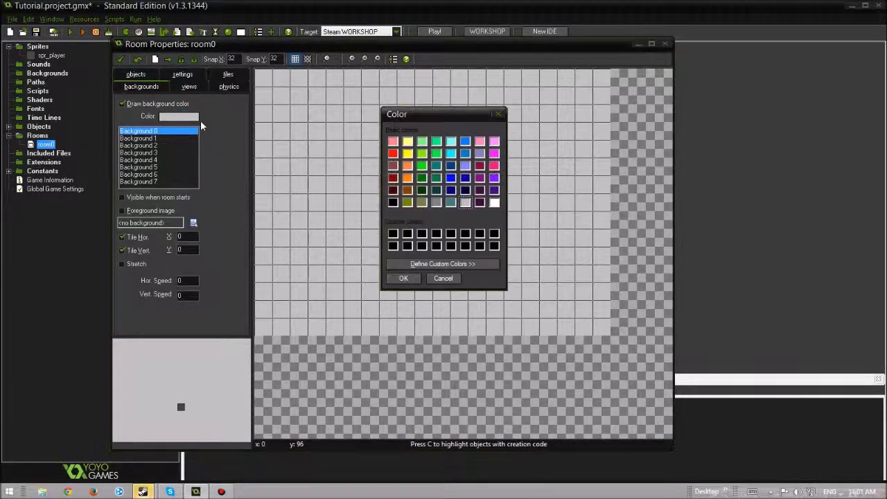
pyautogui.click(494, 165)
pyautogui.click(403, 278)
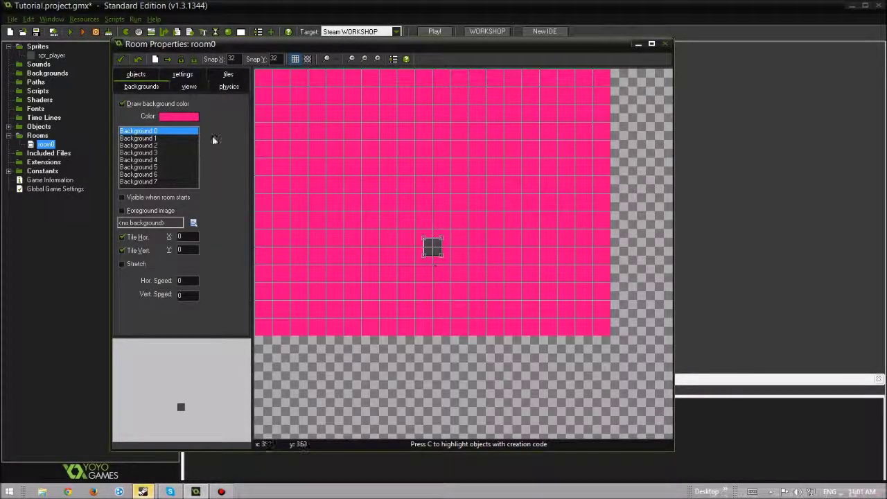
# Set the room's background colour to pale yellow and accept the room's properties
pyautogui.click(184, 118)
pyautogui.click(494, 164)
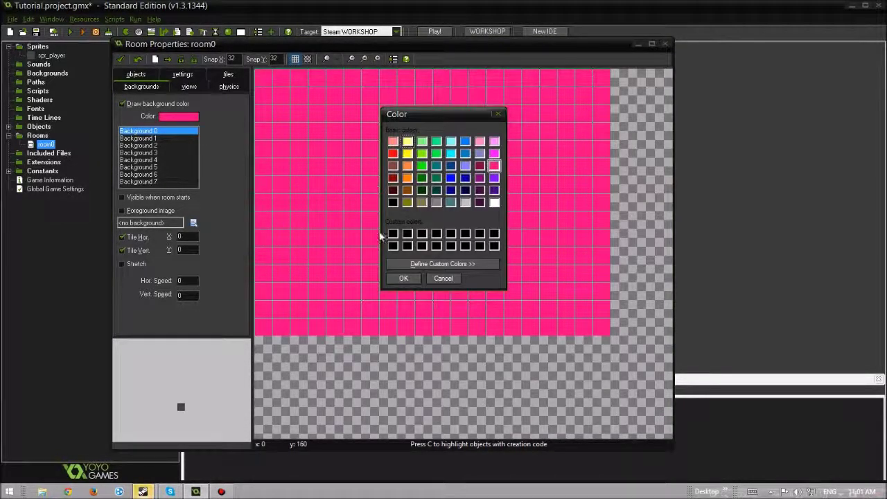
pyautogui.click(404, 278)
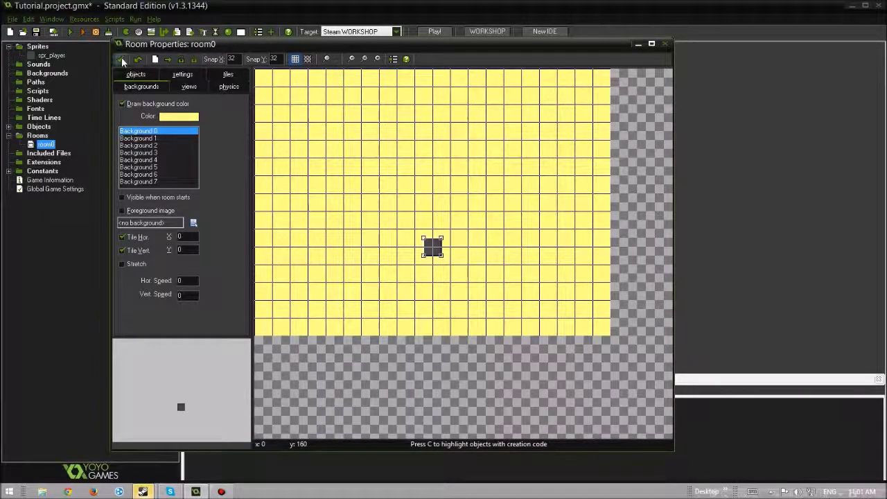
pyautogui.click(122, 61)
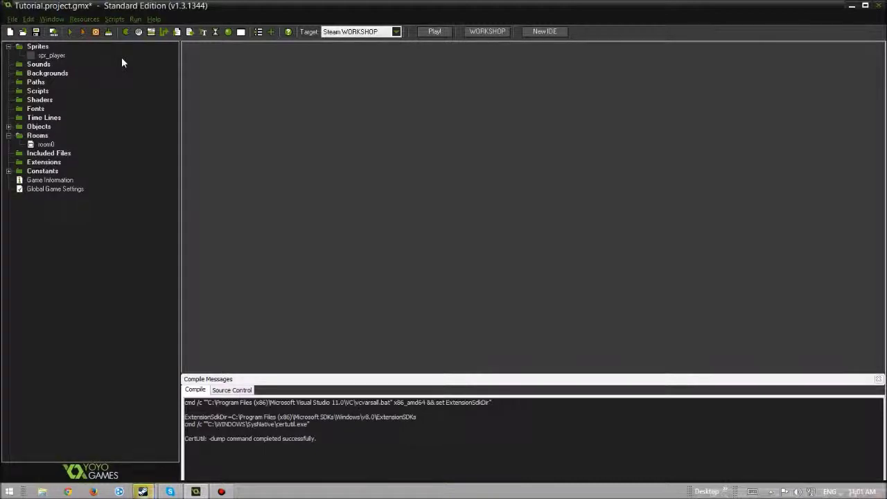
# Reopen room0, run the game to test the player's upward movement, and close both the game and the room
pyautogui.click(41, 144)
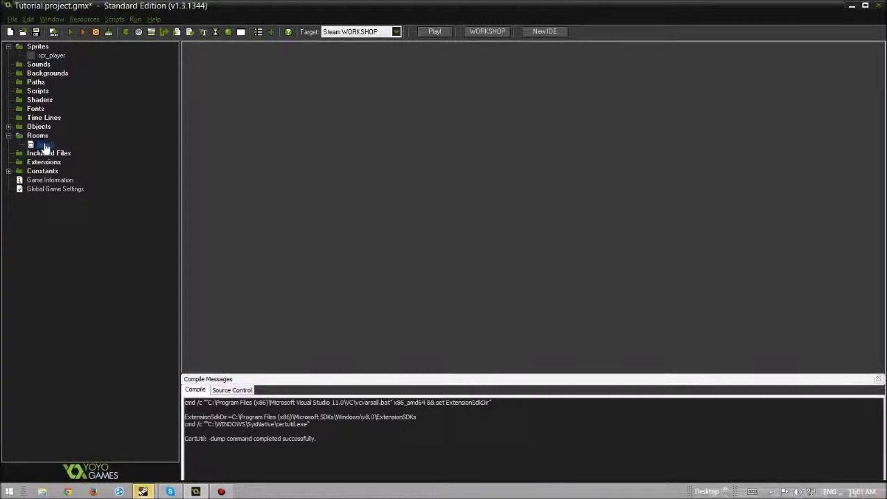
pyautogui.doubleClick(43, 145)
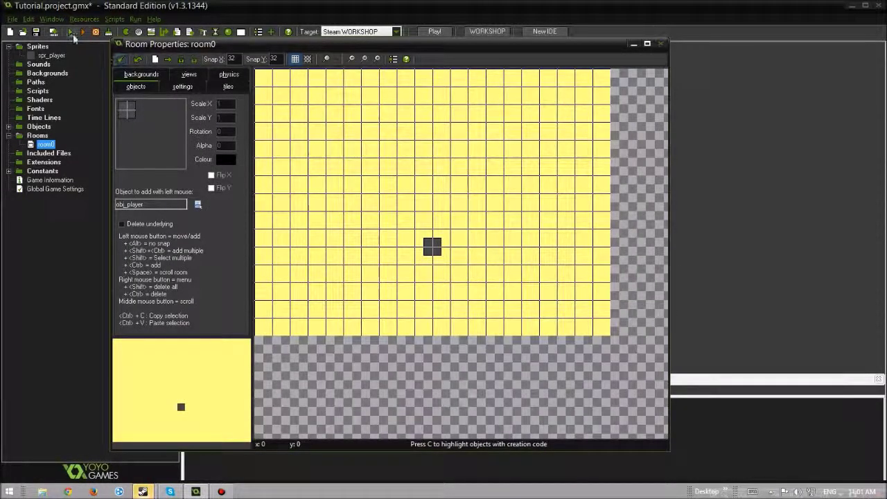
pyautogui.click(70, 33)
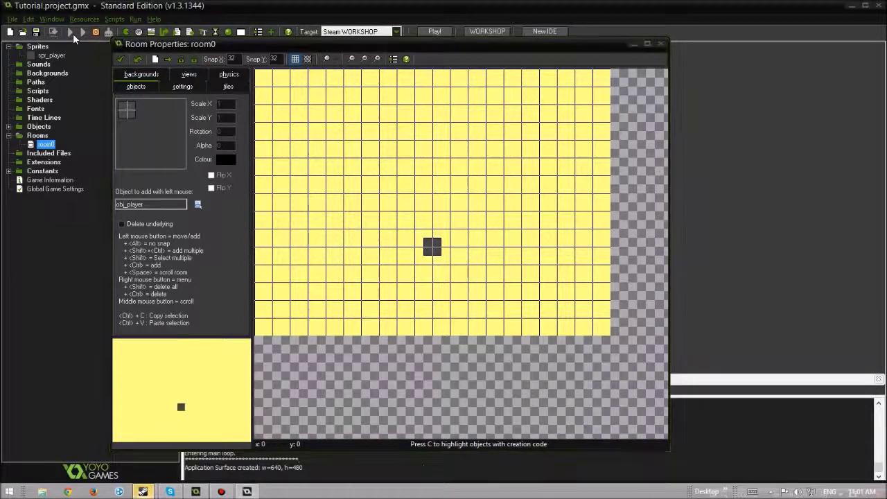
pyautogui.press('Up')
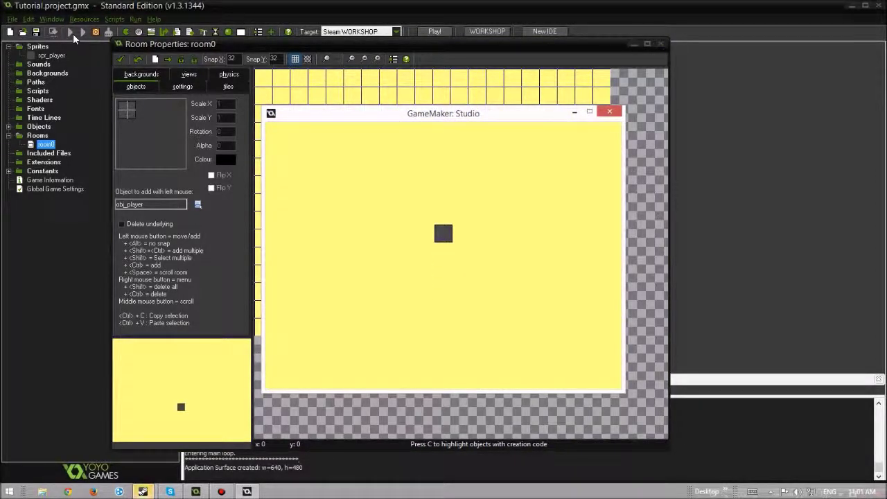
pyautogui.press('Up')
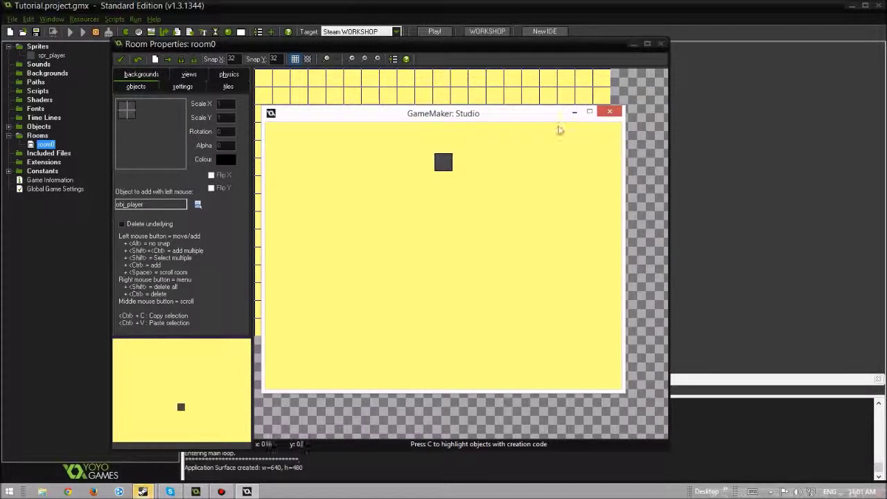
pyautogui.click(610, 112)
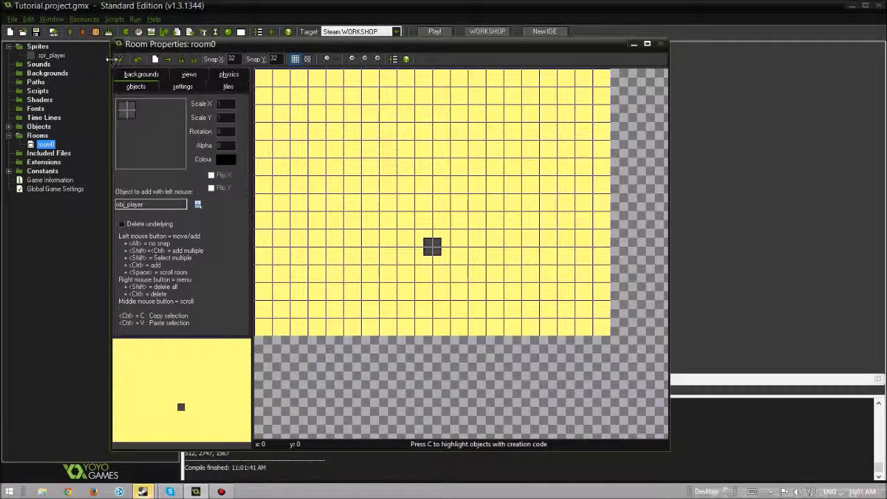
pyautogui.click(122, 58)
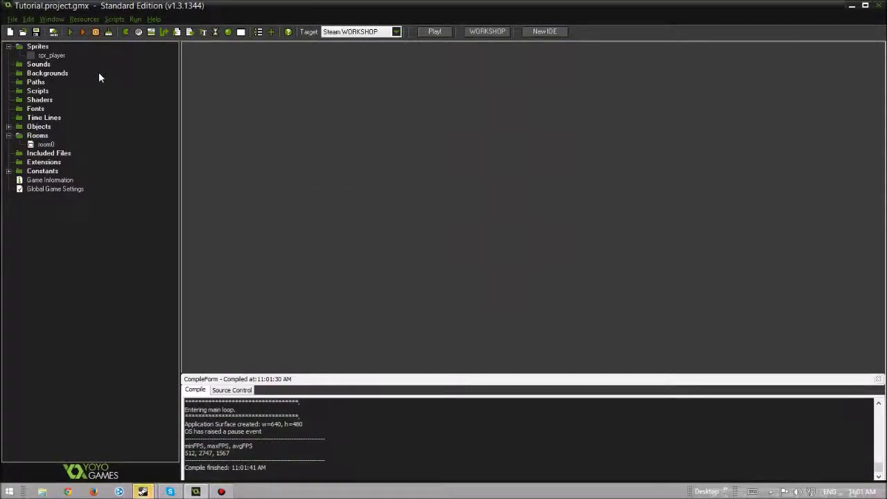
# In obj_player's Step event code, add three copies of the vk_up movement block below the original
pyautogui.click(9, 126)
pyautogui.doubleClick(52, 135)
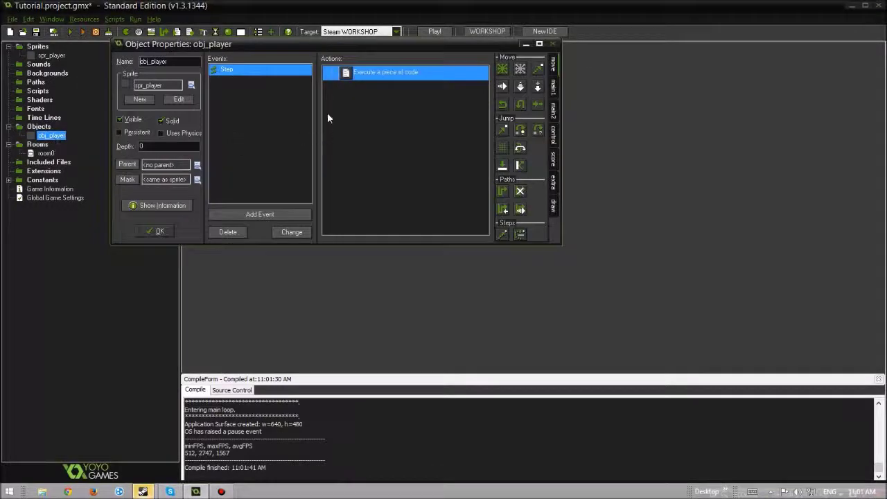
pyautogui.doubleClick(363, 73)
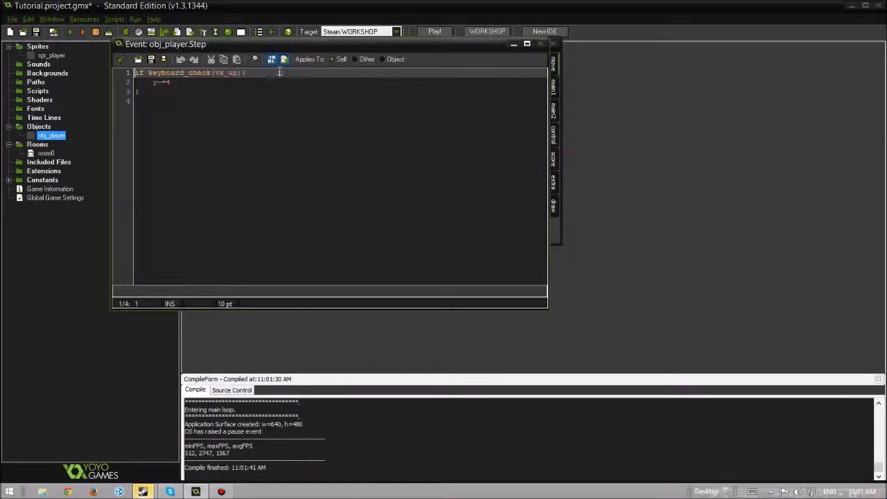
pyautogui.click(190, 91)
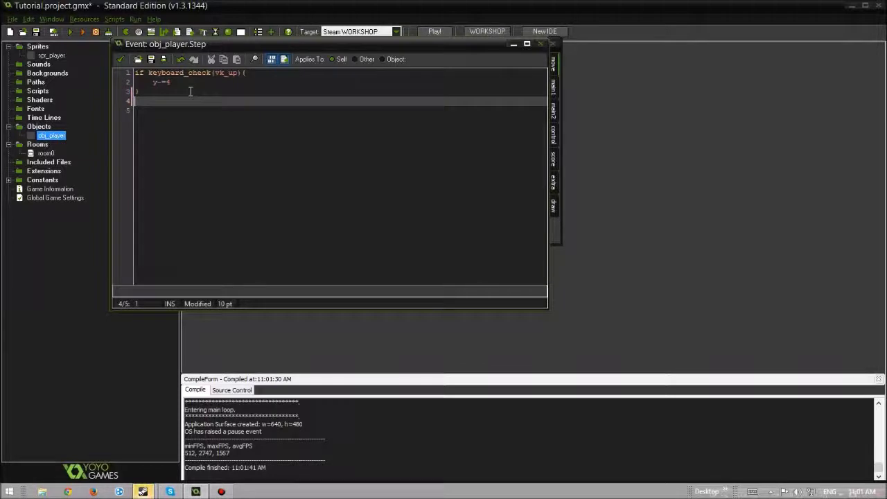
pyautogui.moveTo(167, 98); pyautogui.dragTo(129, 73)
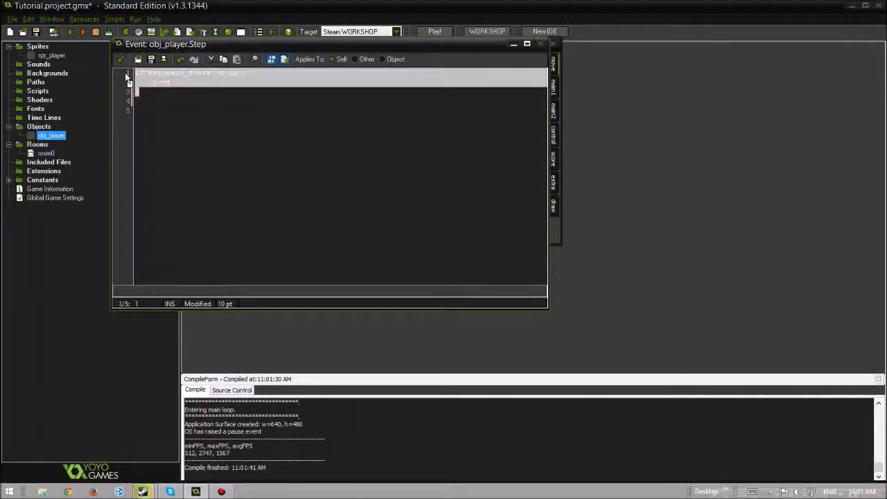
pyautogui.click(140, 109)
pyautogui.press('BackSpace')
pyautogui.write('if keyboard_check(vk_up){     y-=4 }')
pyautogui.press('Return')
pyautogui.write('if keyboard_check(vk_up){     y-=4 }')
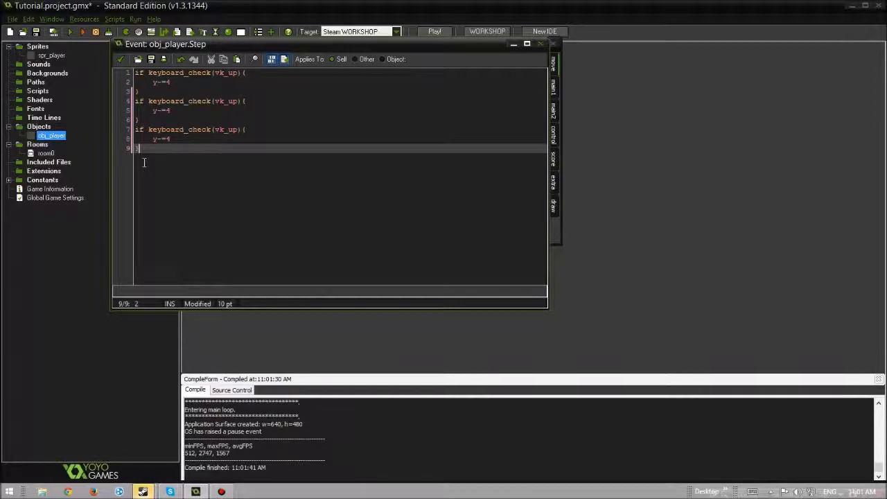
pyautogui.press('Return')
pyautogui.write('if keyboard_check(vk_up){     y-=4 }')
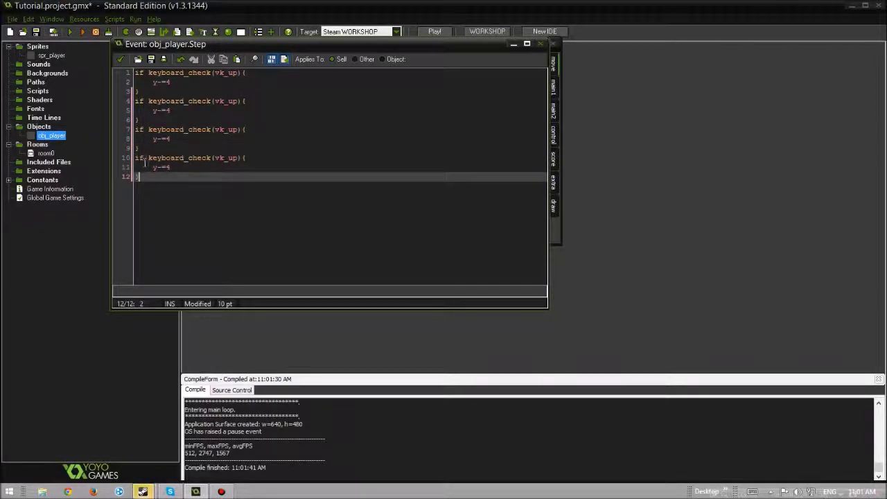
# Edit the second block so that it checks vk_down and applies y+=4
pyautogui.click(238, 101)
pyautogui.press('BackSpace')
pyautogui.press('BackSpace')
pyautogui.write('down')
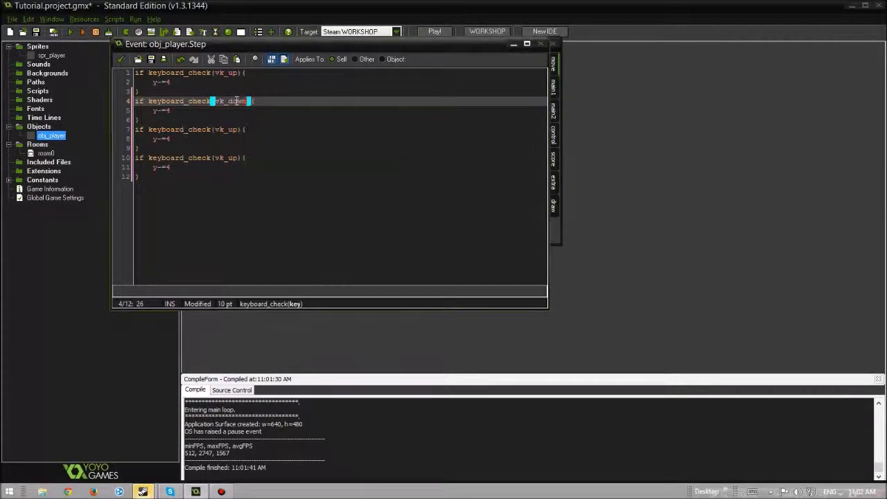
pyautogui.click(161, 111)
pyautogui.write('+')
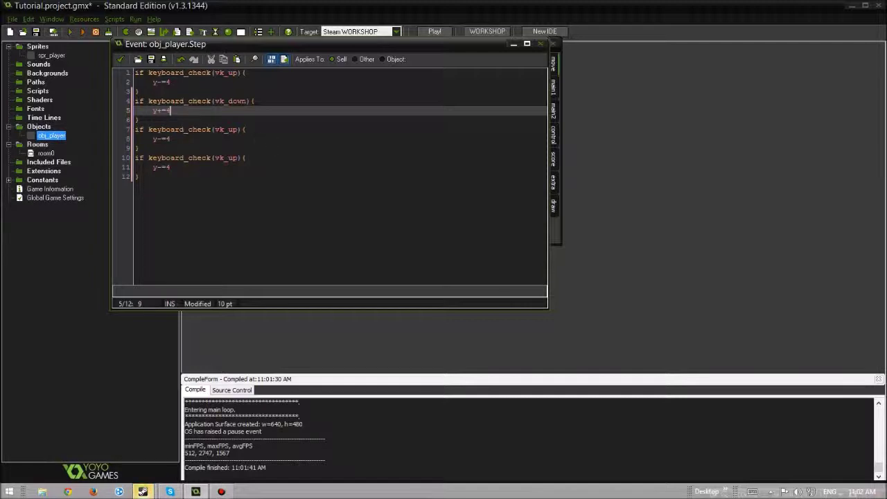
# Edit the third block so that it checks vk_left and applies x+=4
pyautogui.click(239, 129)
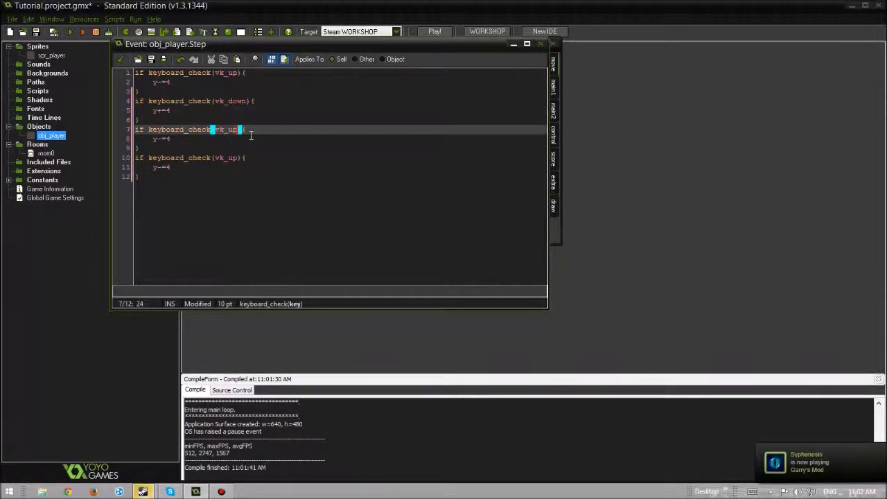
pyautogui.press('BackSpace')
pyautogui.press('BackSpace')
pyautogui.write('left')
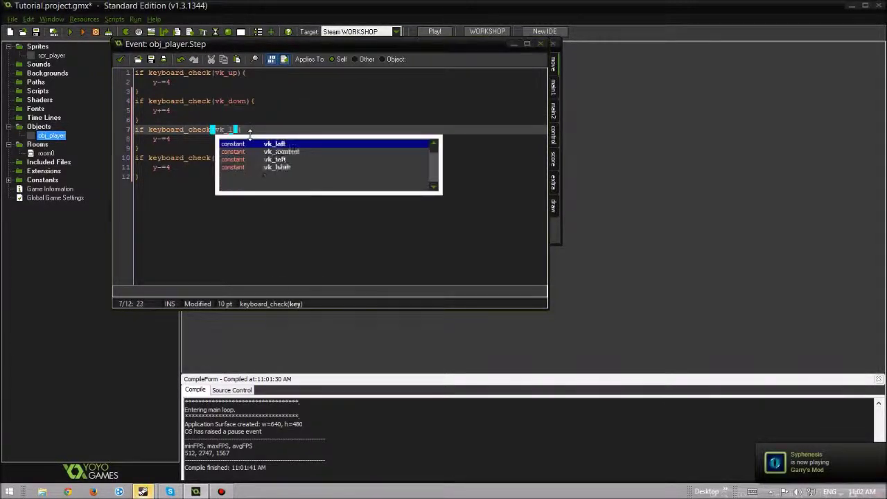
pyautogui.click(162, 139)
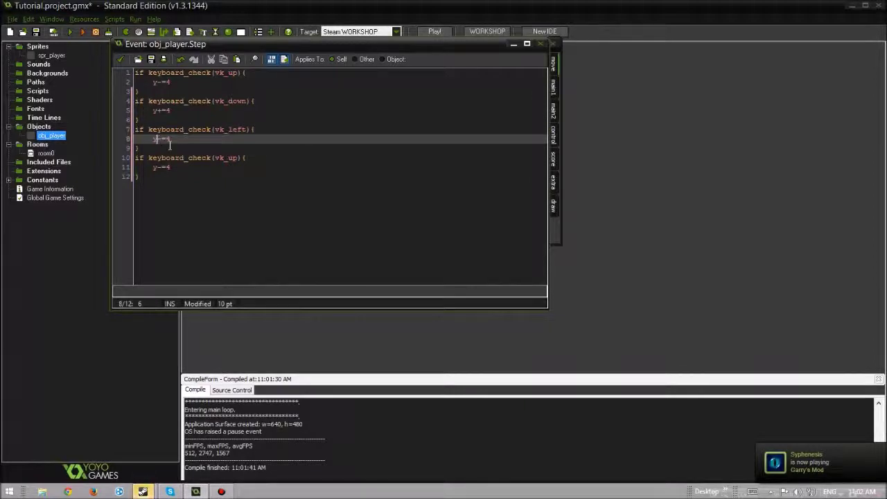
pyautogui.write(']')
pyautogui.press('BackSpace')
pyautogui.press('BackSpace')
pyautogui.write('x')
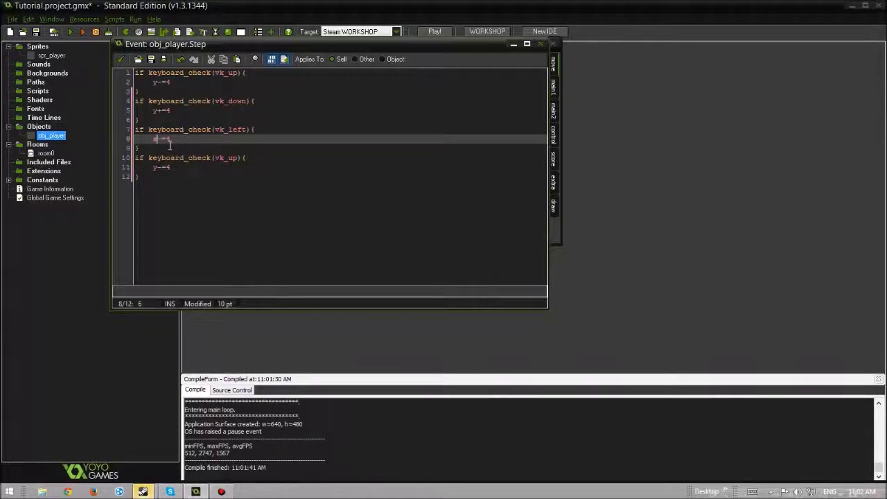
pyautogui.click(164, 139)
pyautogui.click(234, 137)
# Edit the fourth block so that it checks vk_right and applies x-=4
pyautogui.doubleClick(232, 158)
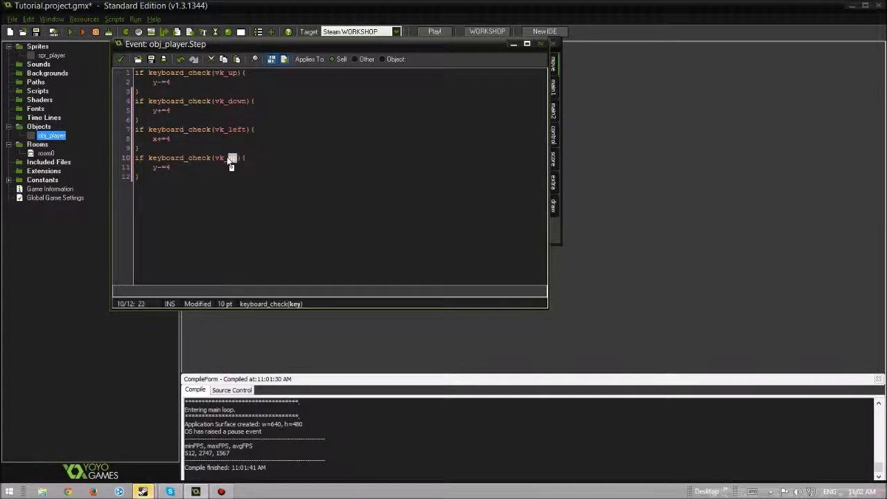
pyautogui.write('right')
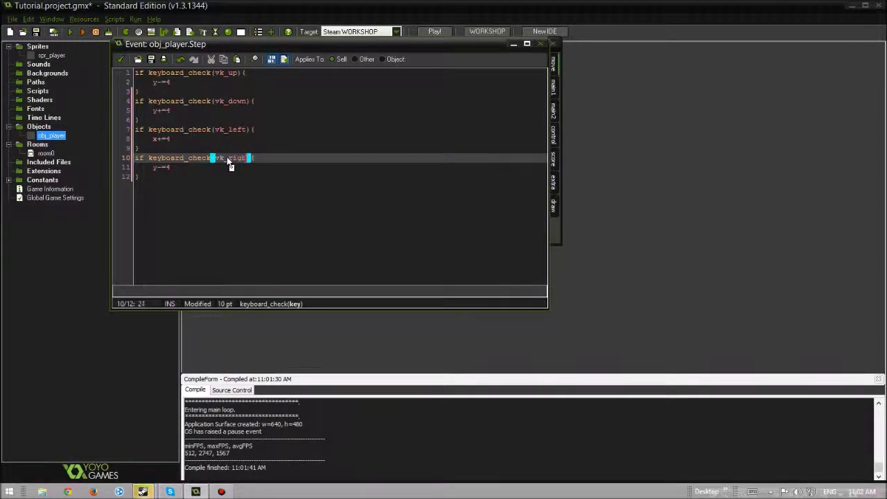
pyautogui.click(160, 168)
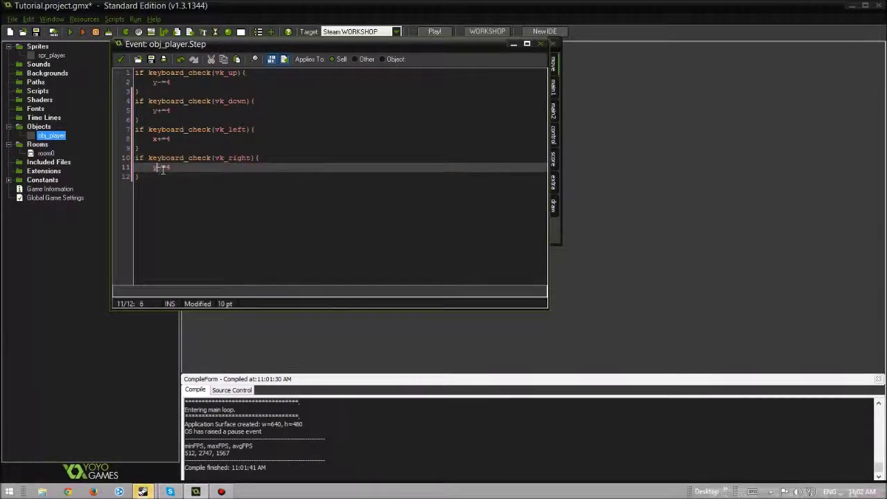
pyautogui.press('BackSpace')
pyautogui.write('x')
# Insert a blank line between each of the four keyboard_check blocks and one after the last block
pyautogui.click(154, 120)
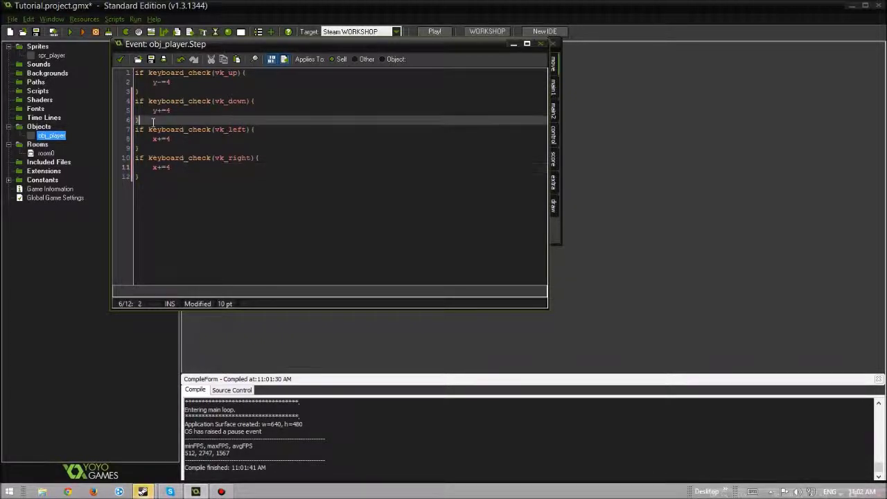
pyautogui.press('Return')
pyautogui.click(143, 158)
pyautogui.press('Return')
pyautogui.click(145, 91)
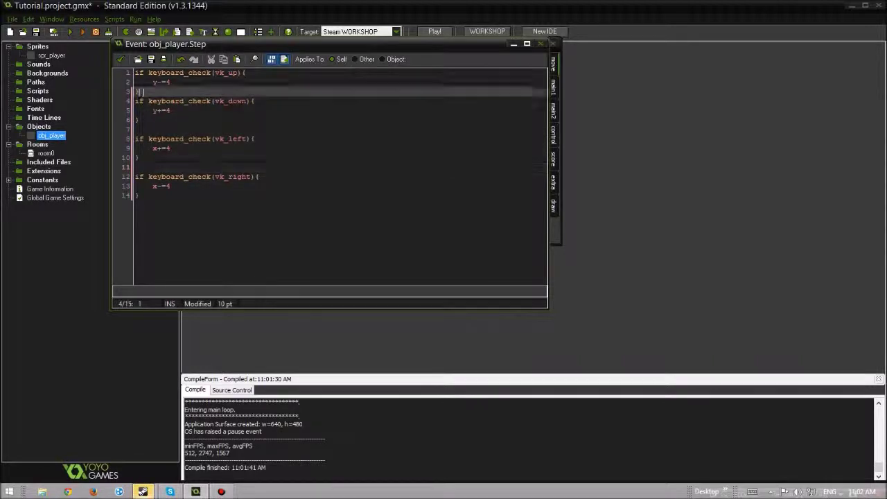
pyautogui.press('Return')
pyautogui.click(291, 215)
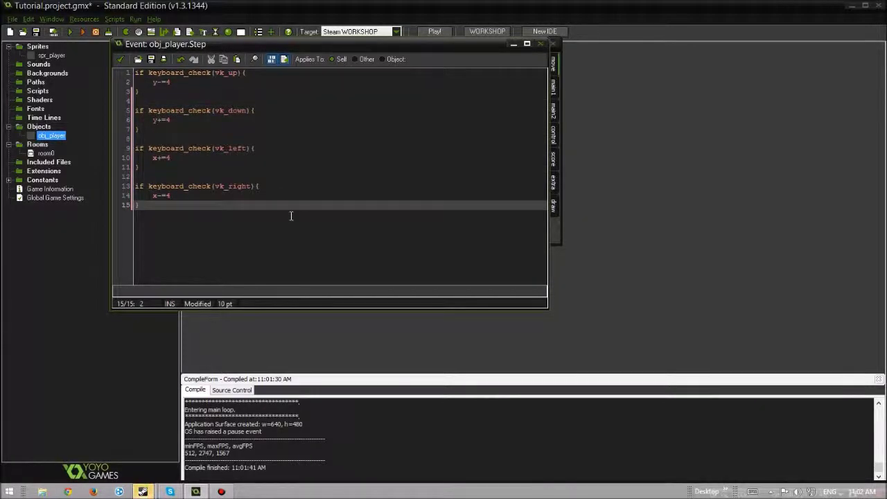
pyautogui.press('Return')
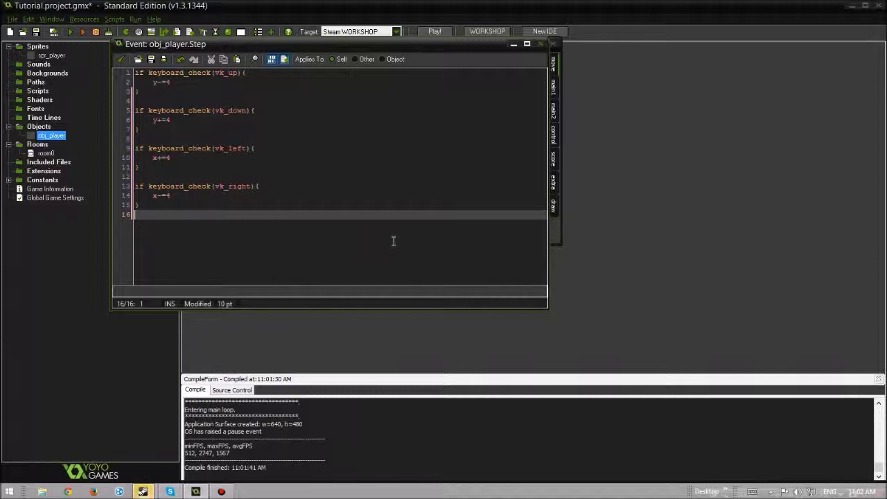
# Accept the Step code and obj_player's properties, and run the game to test the player's sideways movement
pyautogui.click(121, 60)
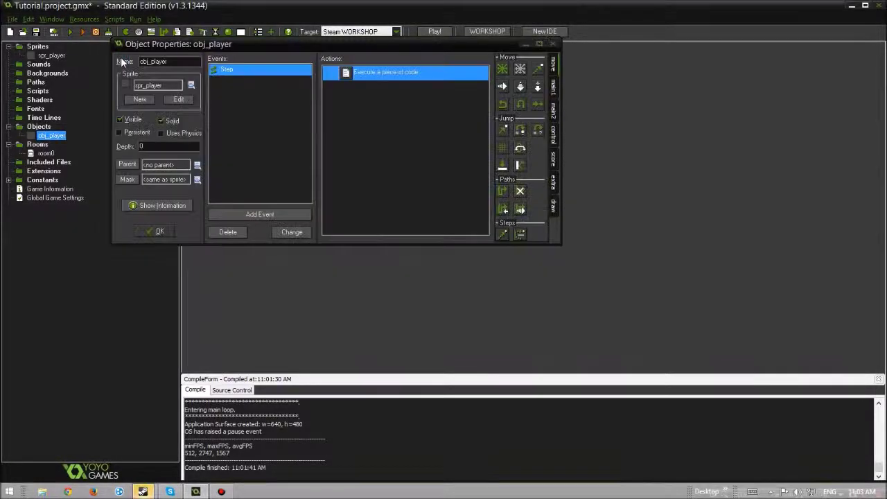
pyautogui.click(153, 231)
pyautogui.click(70, 31)
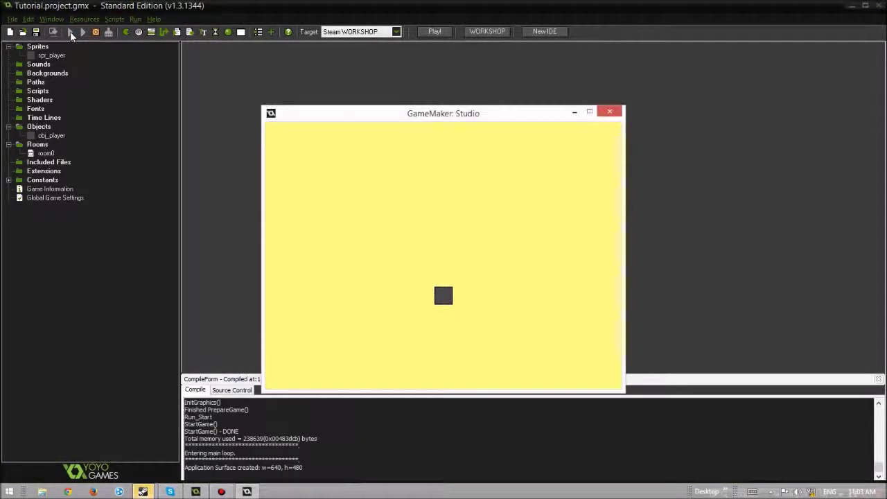
pyautogui.press('Right')
pyautogui.press('Left')
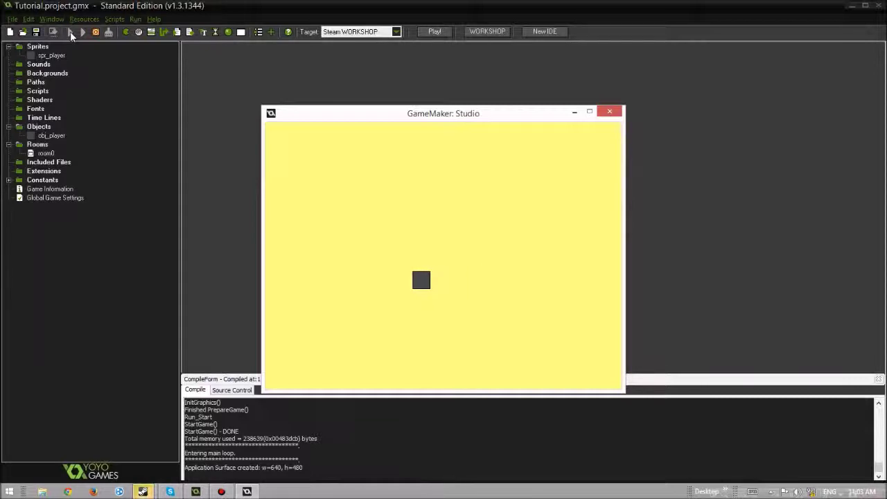
# Move the player in all four directions in the running game to test the movement, and close the game window
pyautogui.press('Right')
pyautogui.press('Down')
pyautogui.press('Up')
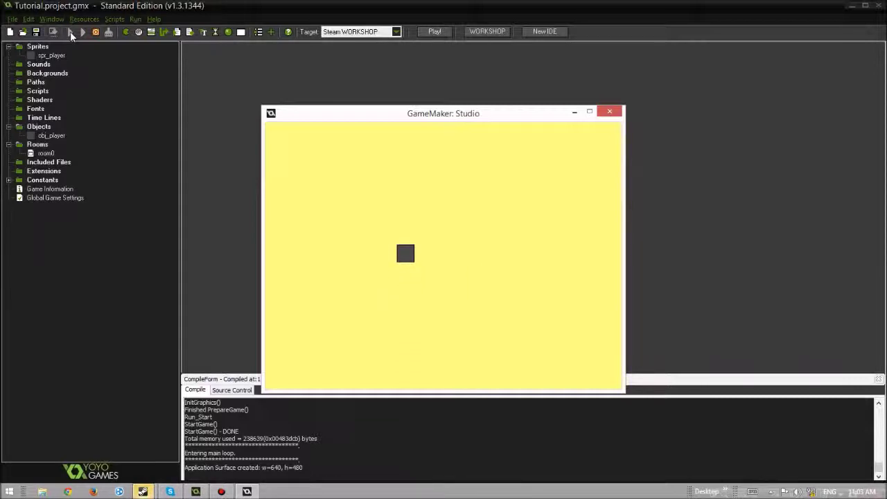
pyautogui.press('Down')
pyautogui.press('Right')
pyautogui.press('Down')
pyautogui.press('Right')
pyautogui.press('Left')
pyautogui.press('Right')
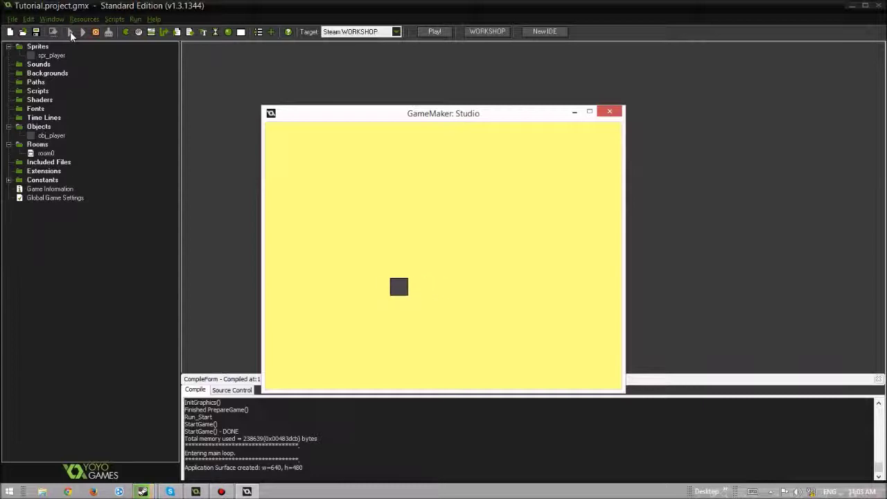
pyautogui.press('Down')
pyautogui.press('Left')
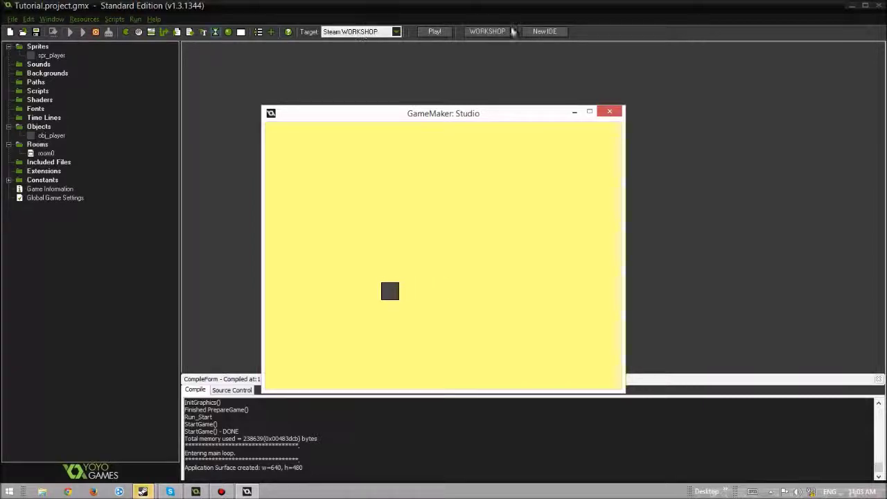
pyautogui.click(610, 111)
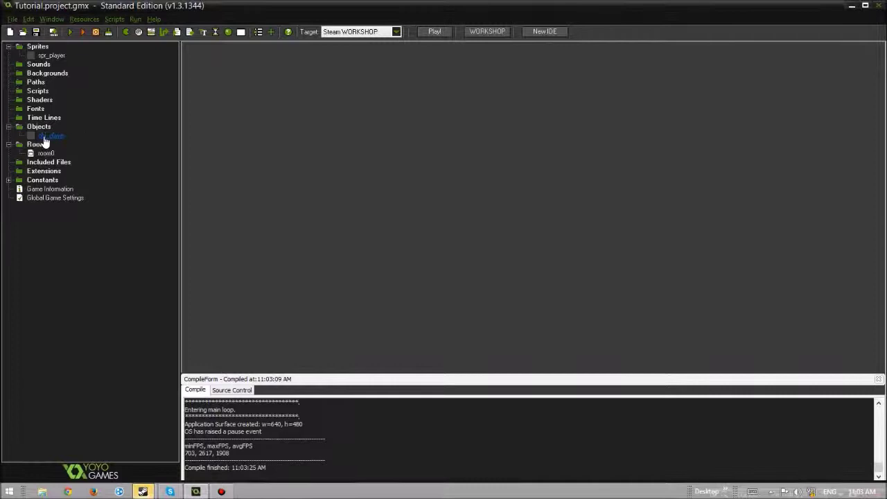
# Change the vk_left block in obj_player's Step code to x-=4, and accept the code and the object properties
pyautogui.doubleClick(45, 136)
pyautogui.doubleClick(357, 73)
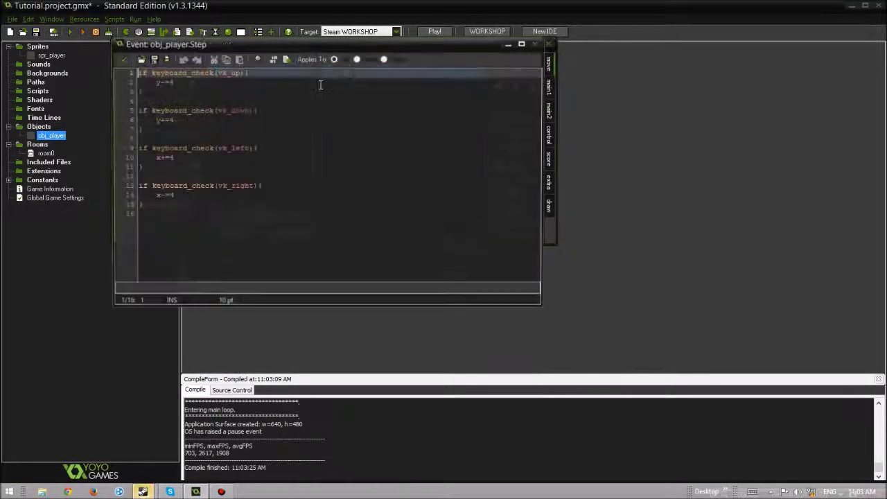
pyautogui.click(161, 158)
pyautogui.press('BackSpace')
pyautogui.write('-')
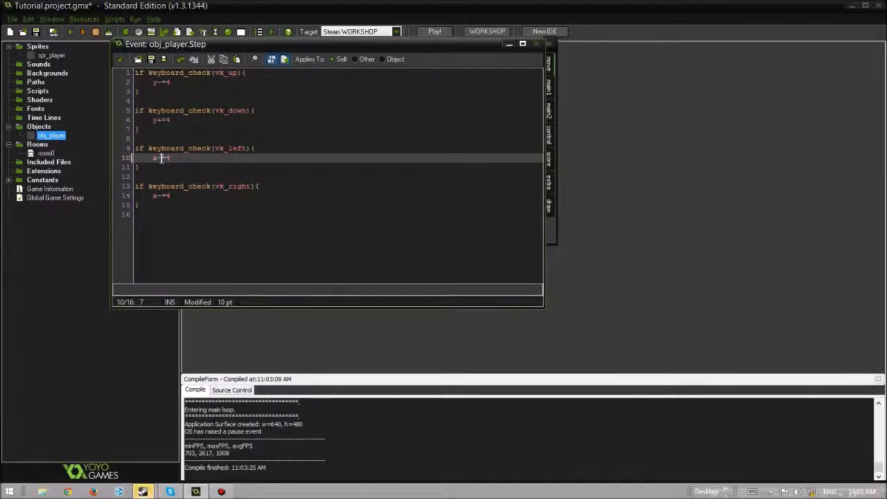
pyautogui.click(161, 196)
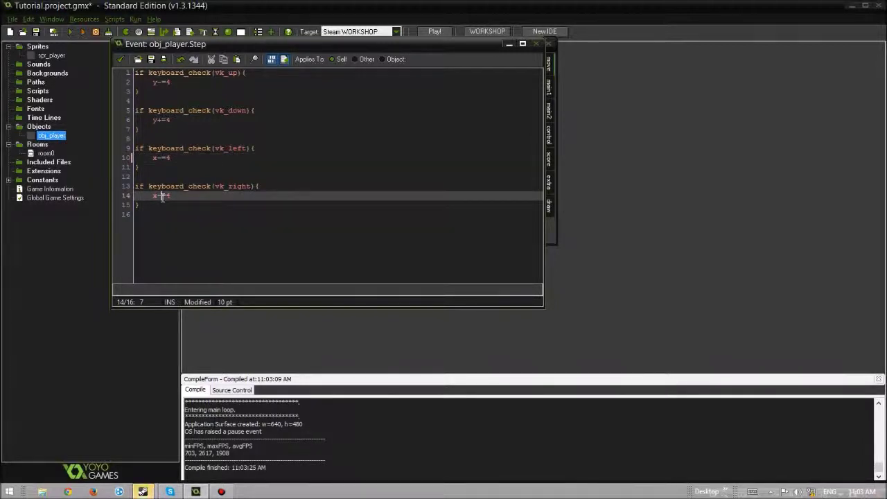
pyautogui.click(120, 60)
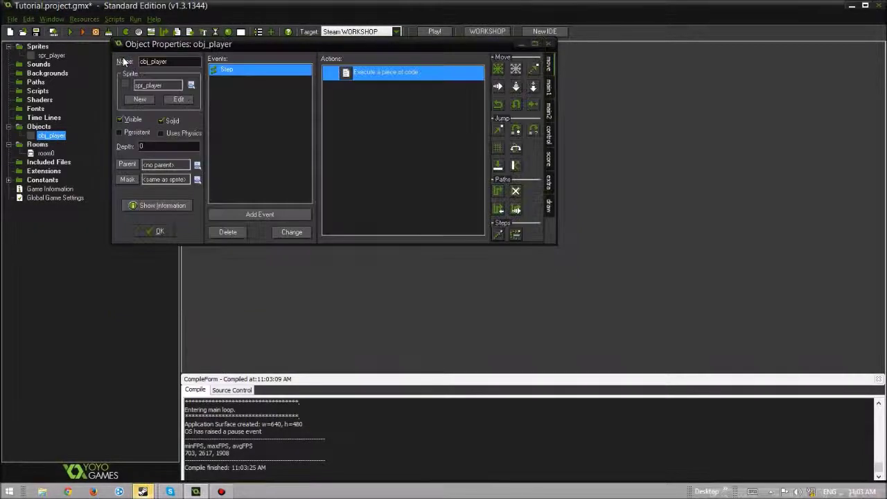
pyautogui.click(149, 230)
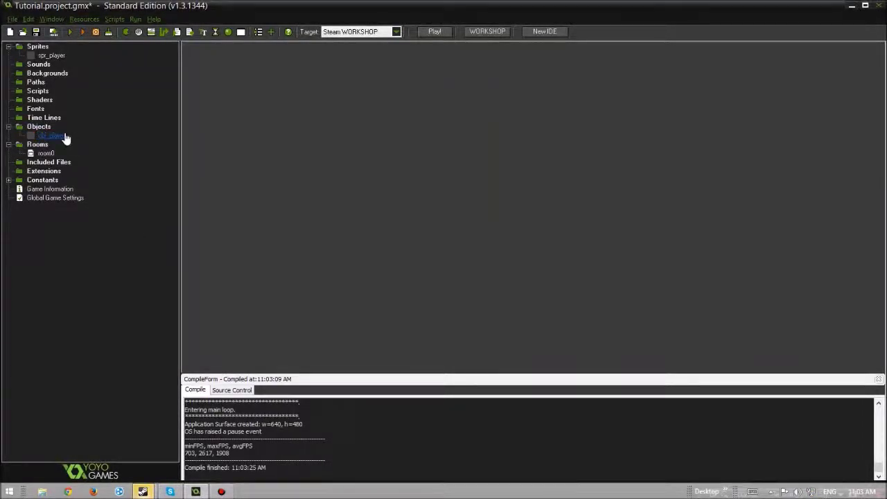
# Create a new sprite and name it spr_block
pyautogui.rightClick(37, 46)
pyautogui.click(35, 56)
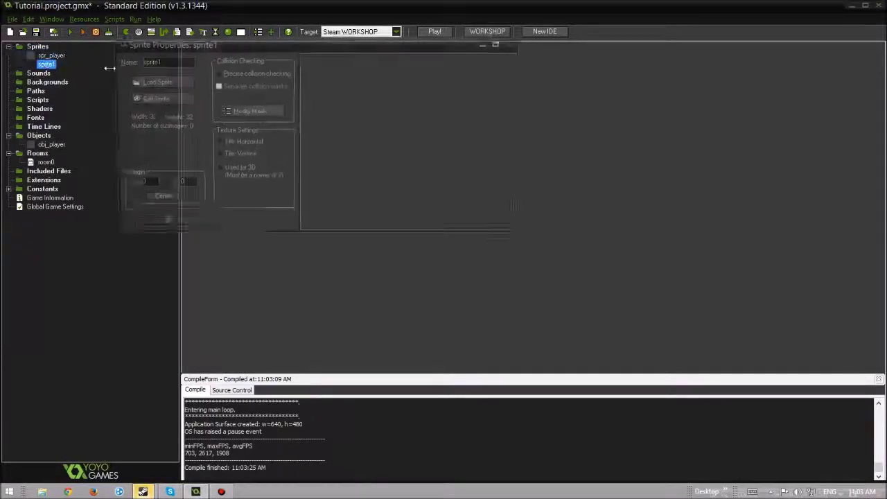
pyautogui.moveTo(176, 62); pyautogui.dragTo(148, 63)
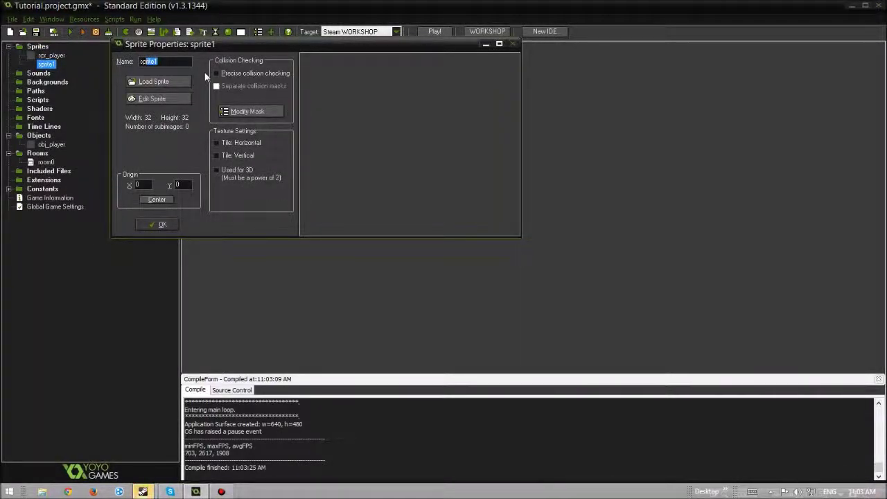
pyautogui.write('spr_blockl=')
# Create a 32 x 32 image for spr_block and open it in the Image Editor
pyautogui.click(168, 99)
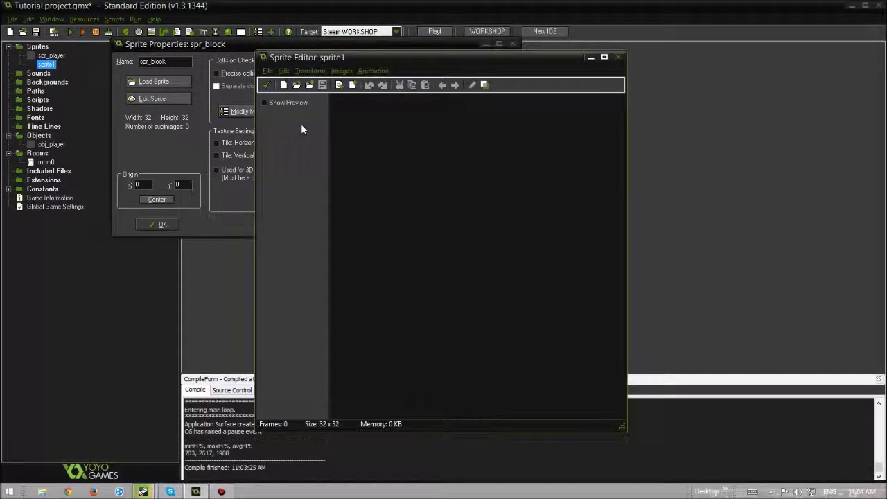
pyautogui.click(285, 84)
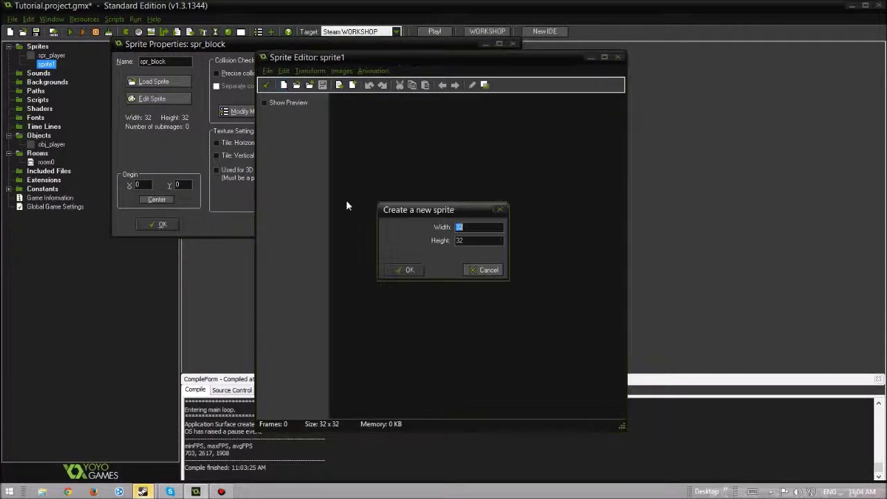
pyautogui.click(402, 270)
pyautogui.doubleClick(348, 113)
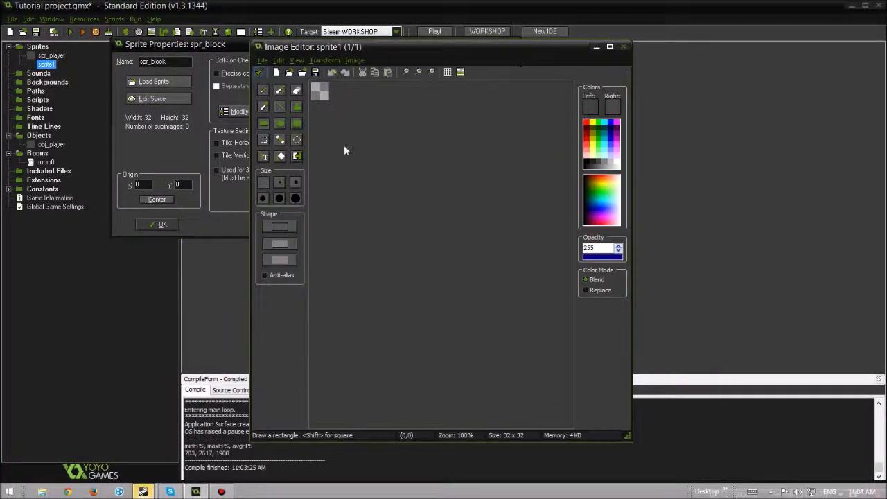
# Fill the whole canvas with a dark grey rounded rectangle, and accept the image and the properties of spr_block
pyautogui.click(297, 123)
pyautogui.moveTo(316, 91); pyautogui.dragTo(365, 162)
pyautogui.hotkey('ctrl', 'z')
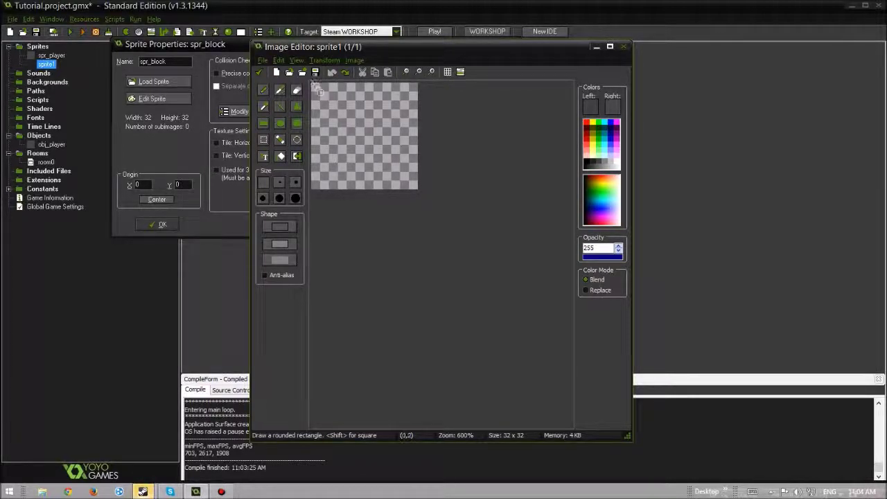
pyautogui.moveTo(317, 89); pyautogui.dragTo(412, 189)
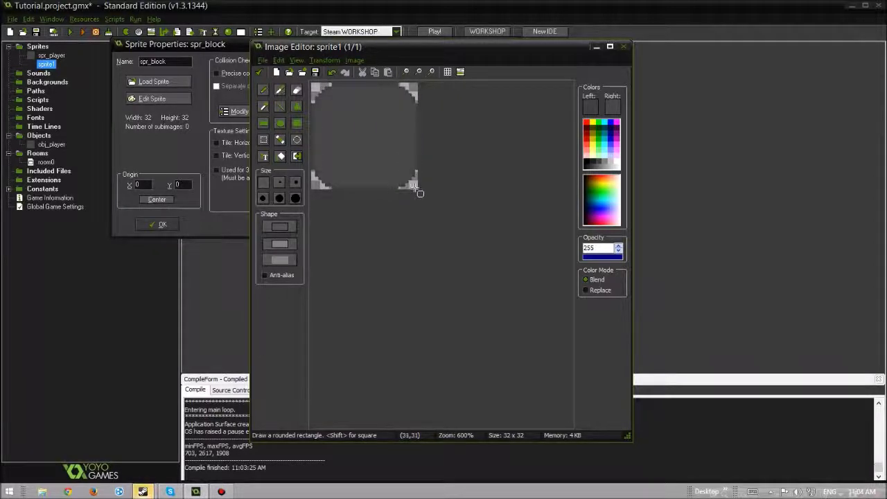
pyautogui.click(258, 72)
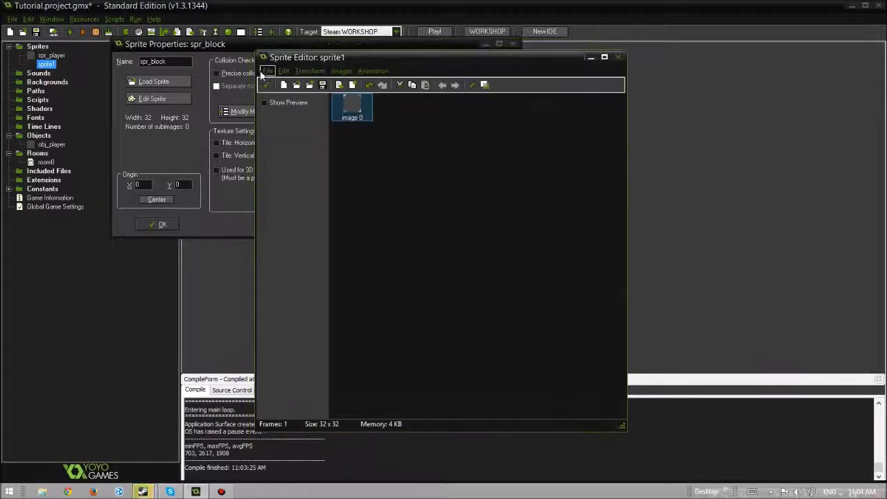
pyautogui.click(267, 84)
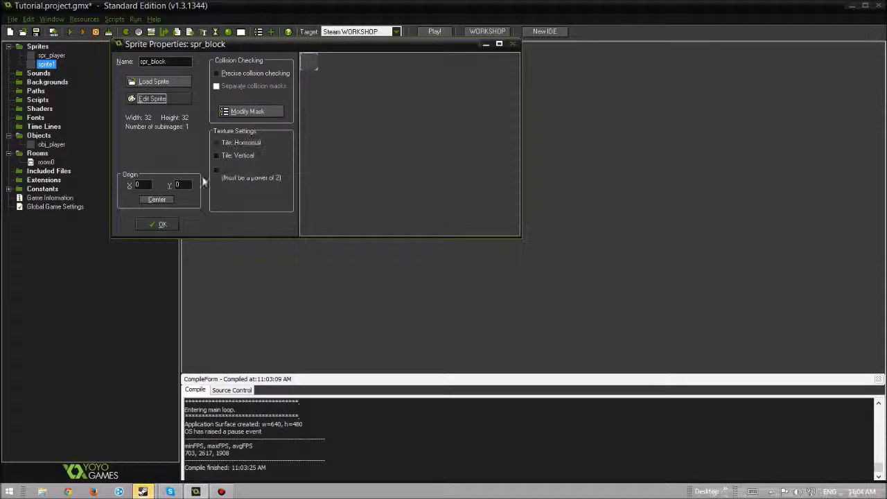
pyautogui.click(164, 222)
pyautogui.click(53, 64)
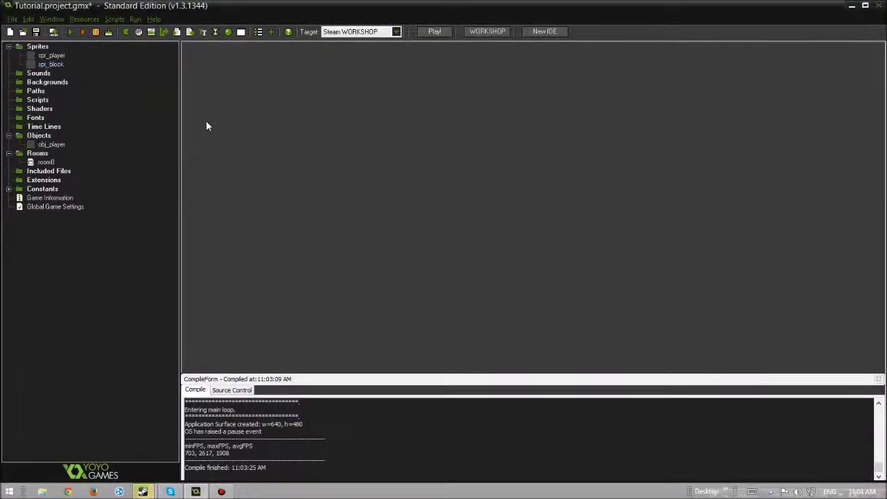
# Create a new object and name it obj_block
pyautogui.rightClick(31, 136)
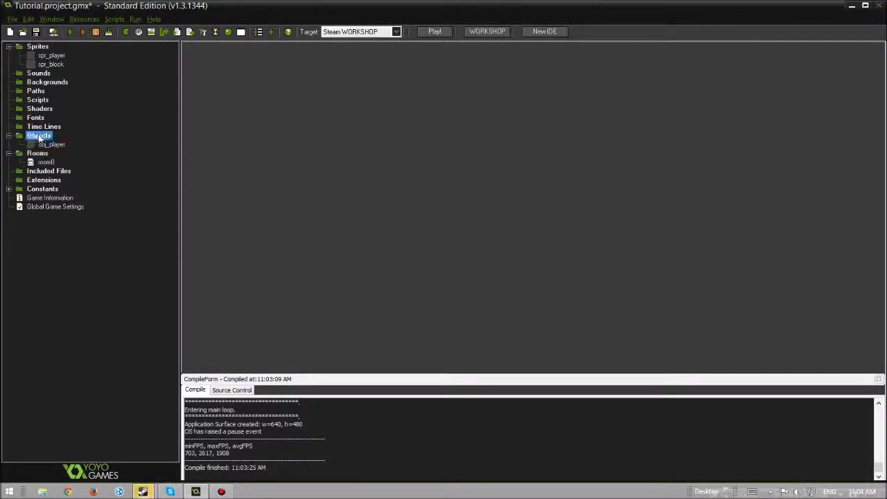
pyautogui.click(36, 140)
pyautogui.doubleClick(162, 61)
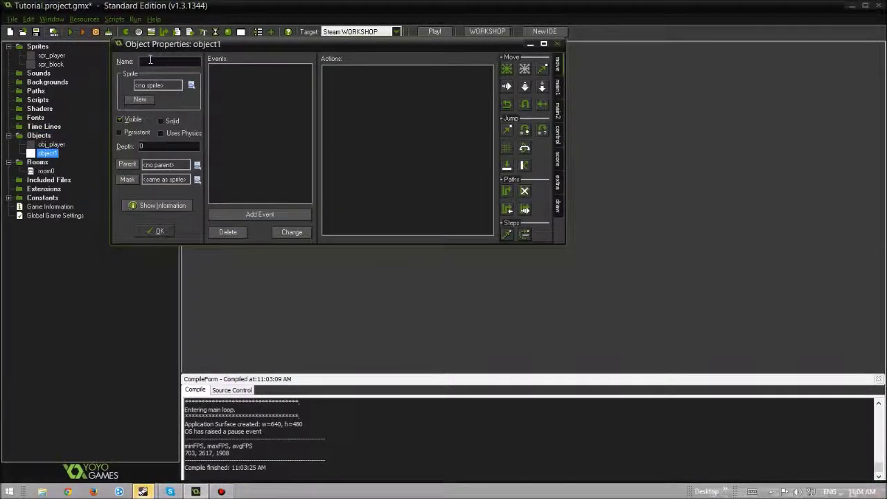
pyautogui.write('obj_block')
# Assign the spr_block sprite to obj_block, make it solid and accept the object properties
pyautogui.click(192, 85)
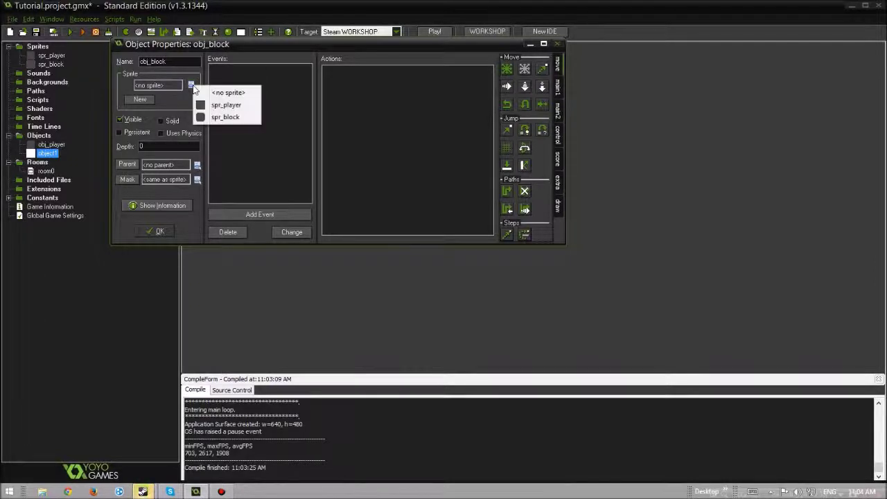
pyautogui.click(211, 117)
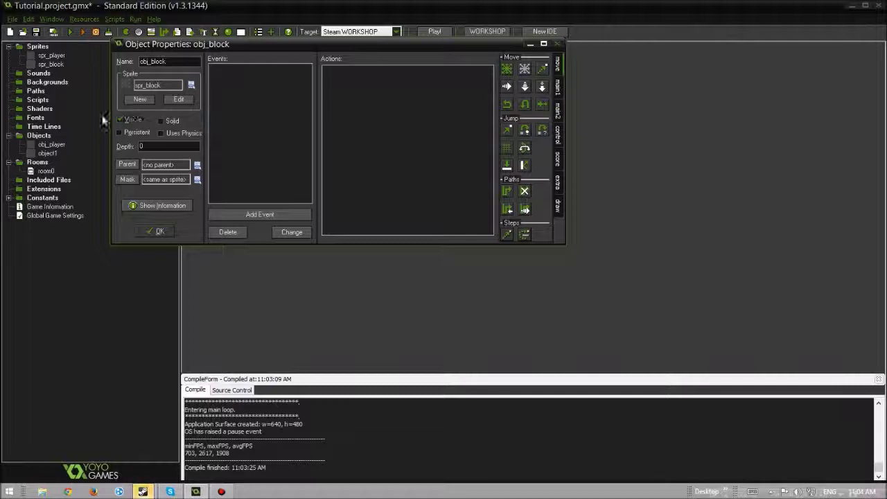
pyautogui.click(171, 123)
pyautogui.click(151, 231)
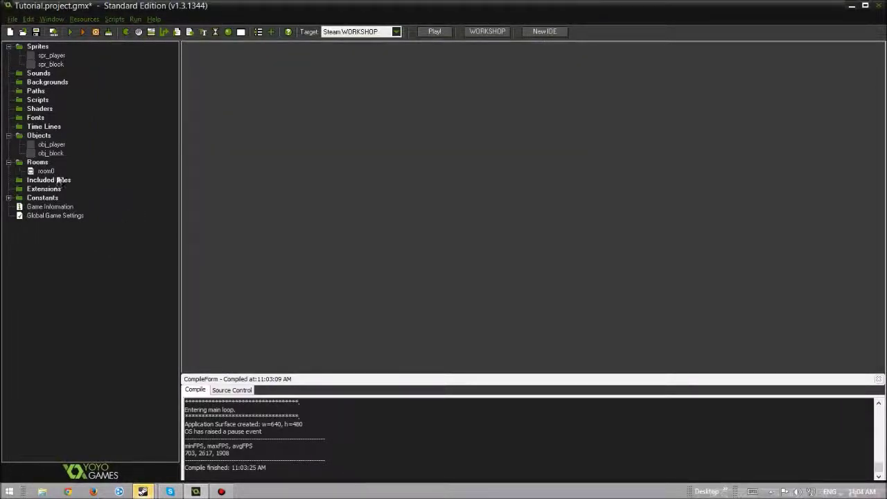
pyautogui.doubleClick(51, 153)
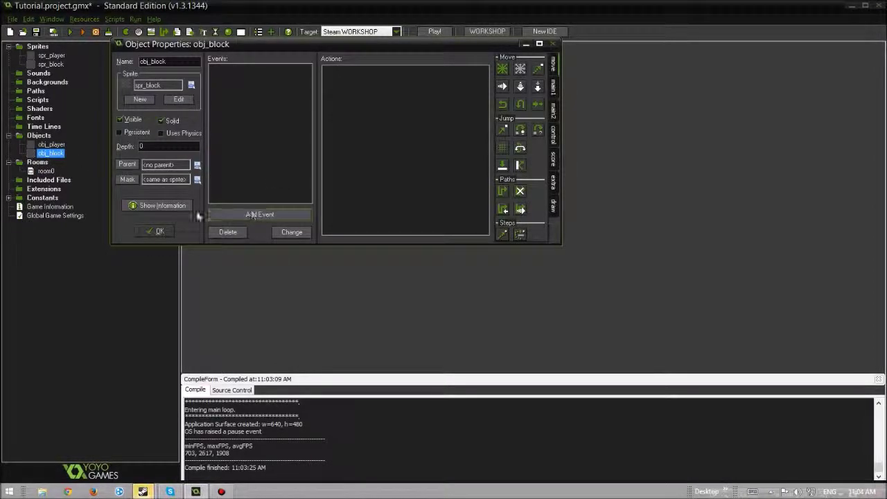
pyautogui.click(160, 231)
# Open room0 and choose obj_block as the object to add
pyautogui.doubleClick(47, 172)
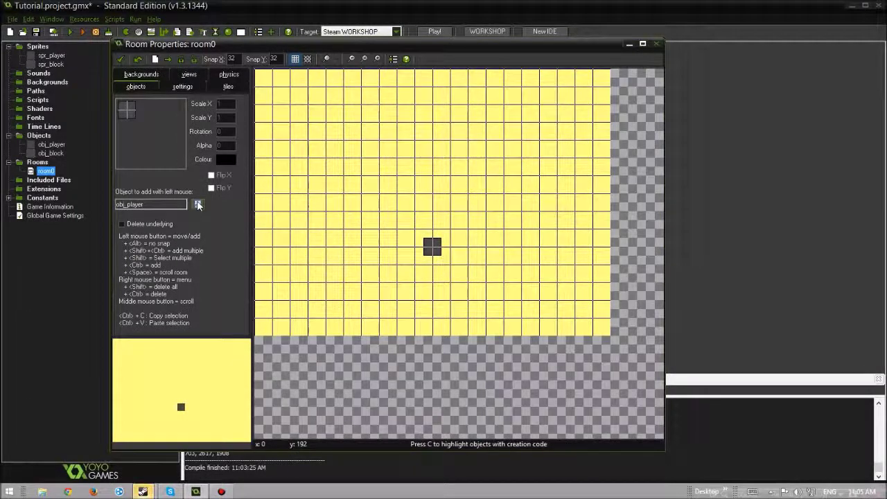
pyautogui.click(197, 205)
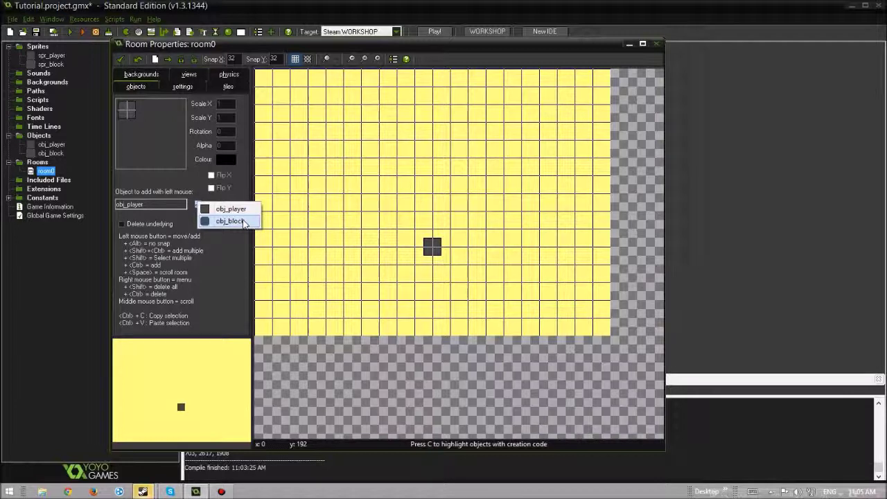
pyautogui.click(163, 225)
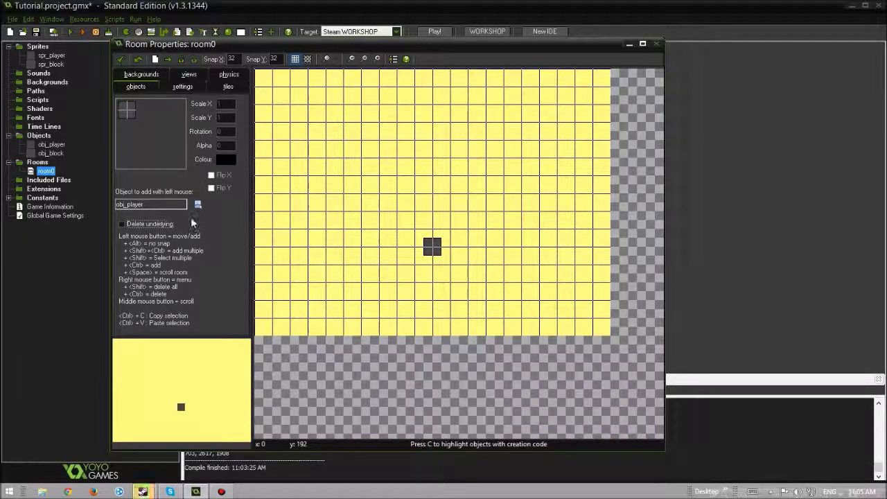
pyautogui.click(198, 206)
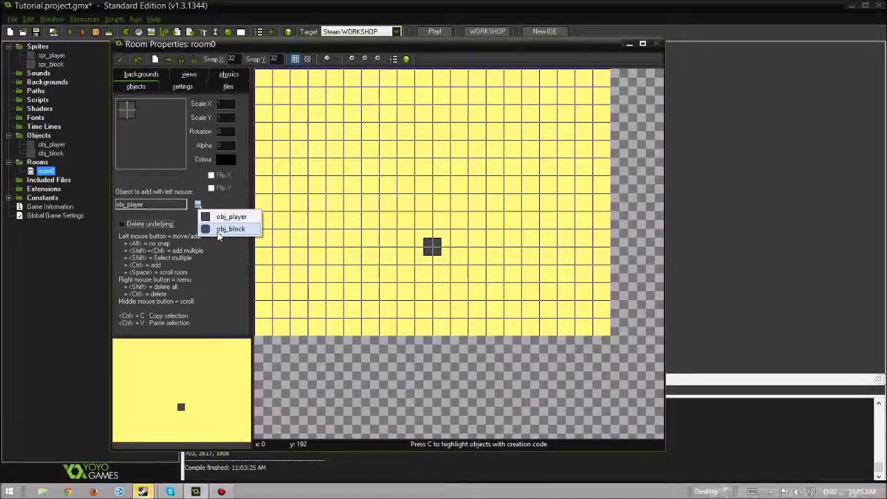
pyautogui.click(218, 231)
# Place obj_block instances to form the wall's upper-left corner at x 64, with a top row of four blocks
pyautogui.click(298, 184)
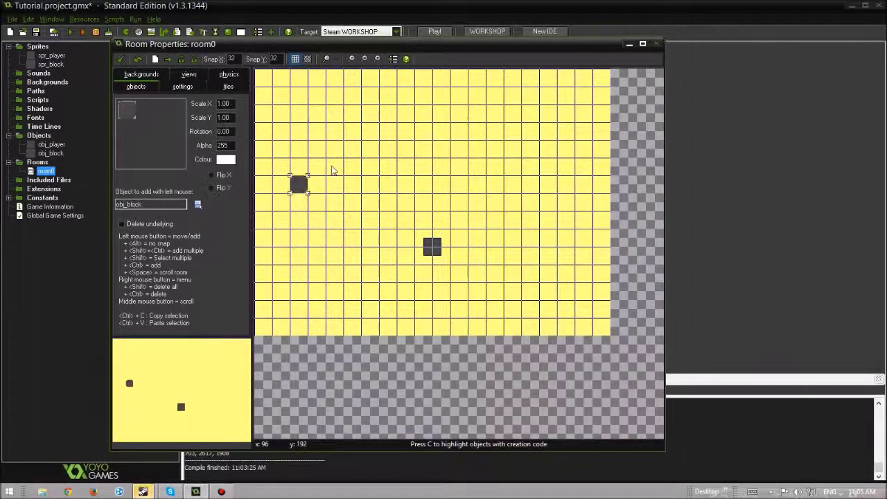
pyautogui.moveTo(299, 183)
pyautogui.mouseDown()
pyautogui.moveTo(300, 155)
pyautogui.moveTo(301, 223)
pyautogui.moveTo(302, 160)
pyautogui.moveTo(298, 173)
pyautogui.mouseUp()
pyautogui.rightClick(298, 172)
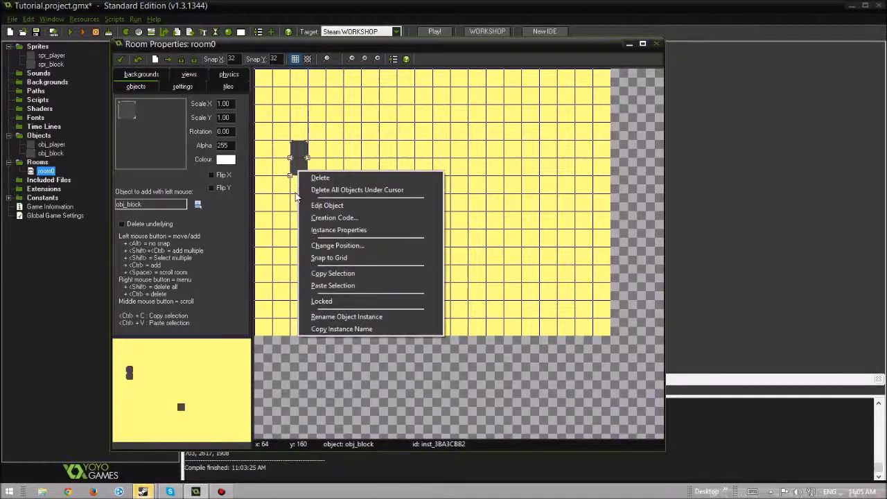
pyautogui.click(296, 194)
pyautogui.moveTo(298, 162)
pyautogui.mouseDown(button='middle')
pyautogui.moveTo(339, 165)
pyautogui.moveTo(310, 174)
pyautogui.mouseUp(button='middle')
pyautogui.click(310, 178)
pyautogui.click(328, 165)
pyautogui.click(364, 167)
pyautogui.click(346, 166)
# Extend the left wall with obj_block instances down the column at x 64 to y 416
pyautogui.click(311, 214)
pyautogui.moveTo(313, 232); pyautogui.dragTo(314, 261)
pyautogui.click(314, 233)
pyautogui.click(314, 254)
pyautogui.click(316, 287)
pyautogui.click(316, 303)
pyautogui.click(316, 322)
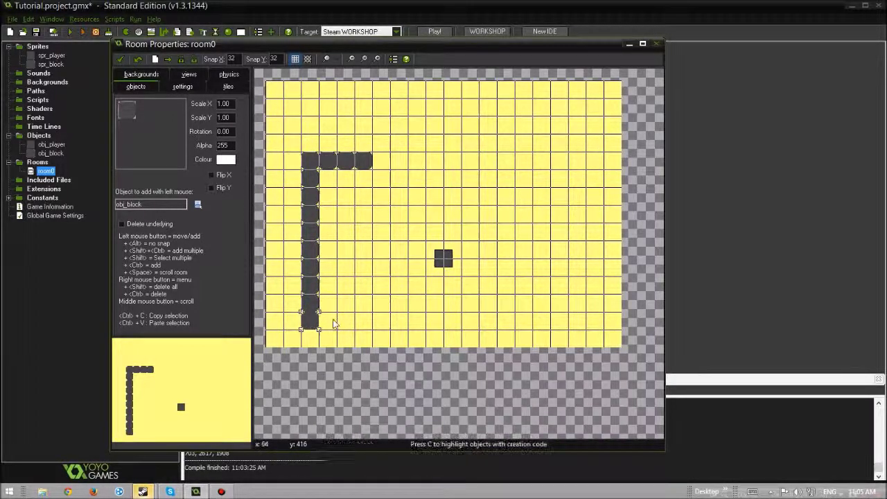
# Continue the obj_block wall along the bottom, up the right side and across the top, leaving a one-cell gap in the top wall
pyautogui.click(333, 320)
pyautogui.click(349, 320)
pyautogui.click(380, 321)
pyautogui.click(397, 321)
pyautogui.click(359, 322)
pyautogui.click(419, 320)
pyautogui.click(432, 319)
pyautogui.click(453, 320)
pyautogui.click(471, 320)
pyautogui.click(488, 320)
pyautogui.click(506, 320)
pyautogui.moveTo(523, 320)
pyautogui.keyDown('shift'); pyautogui.mouseDown()
pyautogui.moveTo(525, 186)
pyautogui.moveTo(516, 160)
pyautogui.moveTo(386, 161)
pyautogui.moveTo(420, 162)
pyautogui.mouseUp(); pyautogui.keyUp('shift')
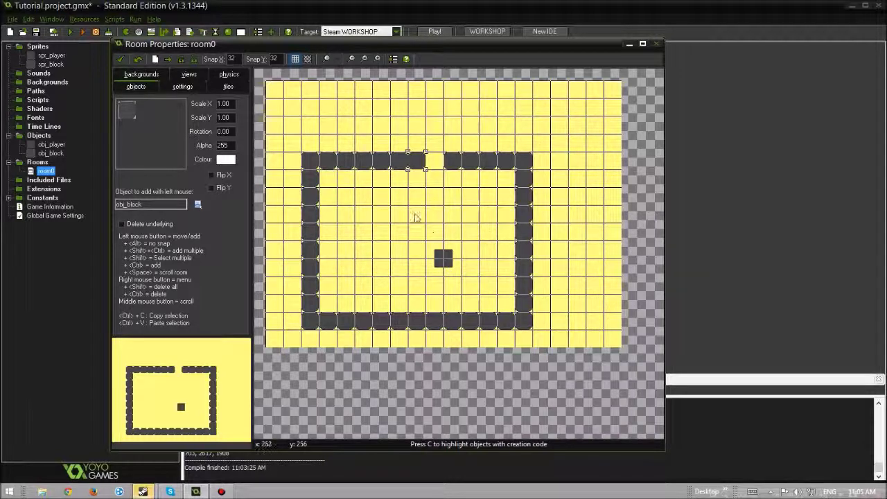
# Accept the room0 layout, save the project and run the game
pyautogui.click(121, 59)
pyautogui.click(36, 32)
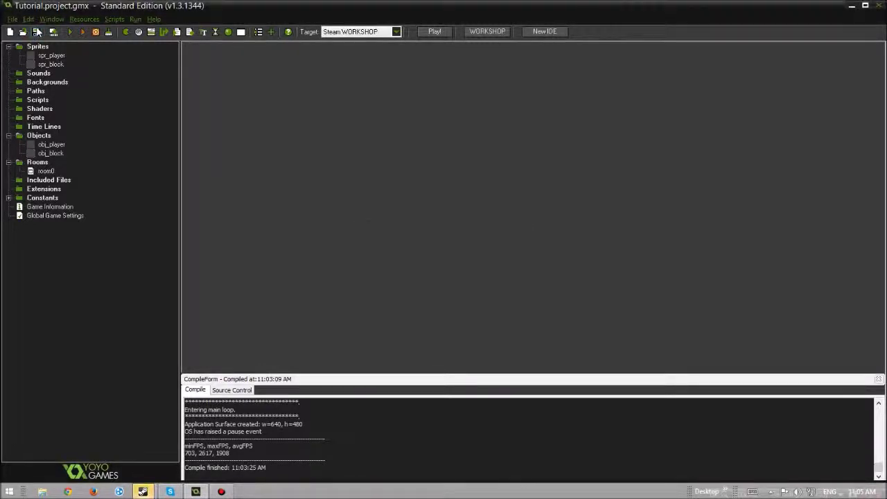
pyautogui.click(73, 32)
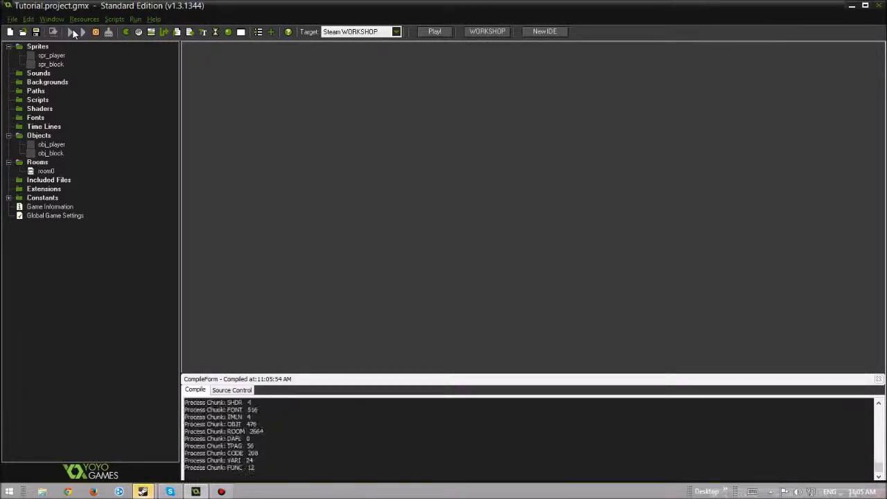
# Move the player against the left wall in the running game to test the collision with the blocks
pyautogui.press('Left')
pyautogui.press('Left')
pyautogui.press('Right')
pyautogui.press('Left')
pyautogui.press('Right')
pyautogui.press('Up')
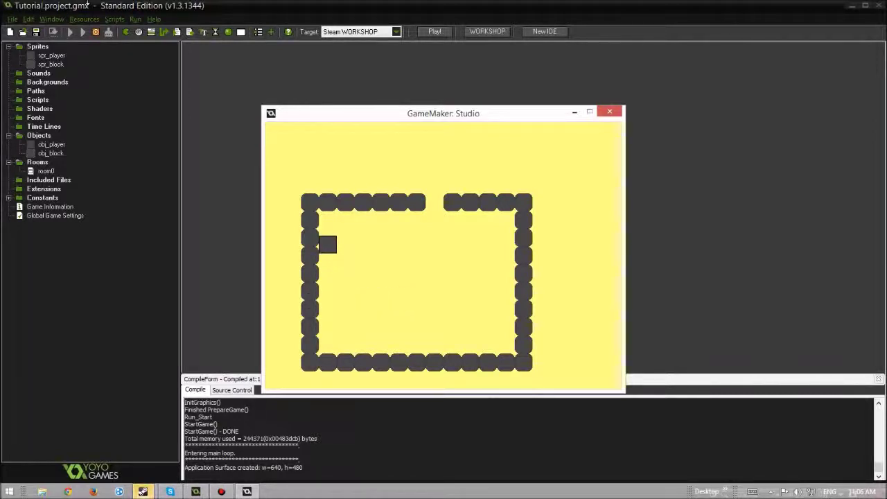
# Steer the player around inside the walls and into the gap in the top wall, and close the game
pyautogui.press('Left')
pyautogui.press('Right')
pyautogui.press('Left')
pyautogui.press('Right')
pyautogui.press('Up')
pyautogui.press('Down')
pyautogui.press('Left')
pyautogui.press('Down')
pyautogui.press('Right')
pyautogui.press('Up')
pyautogui.press('Left')
pyautogui.press('Right')
pyautogui.press('Down')
pyautogui.press('Right')
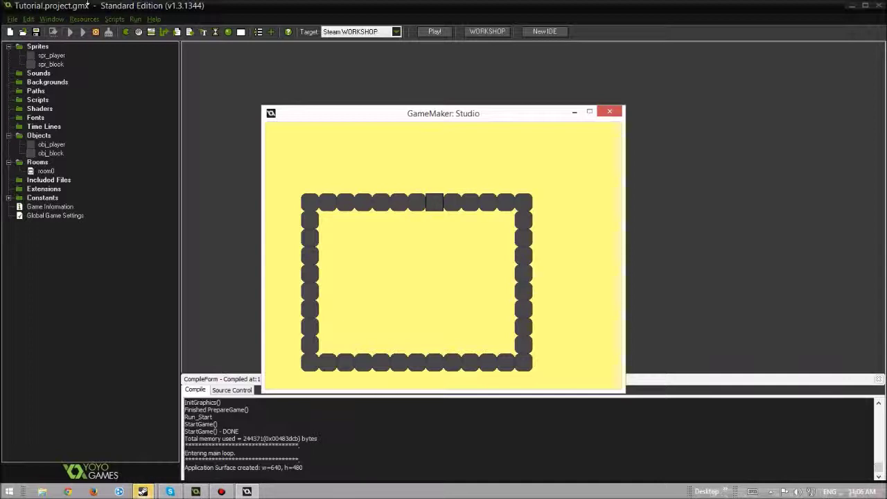
pyautogui.click(610, 111)
# Review the obj_block object's properties and close them
pyautogui.click(54, 146)
pyautogui.click(58, 153)
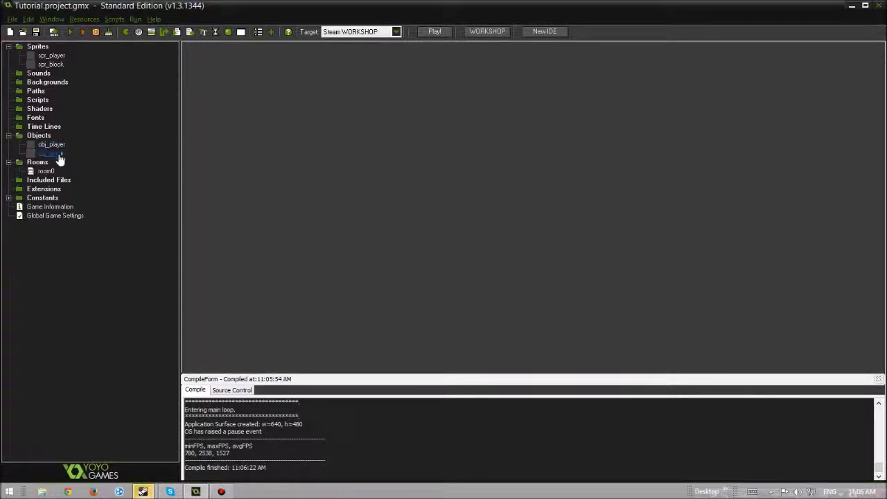
pyautogui.doubleClick(61, 154)
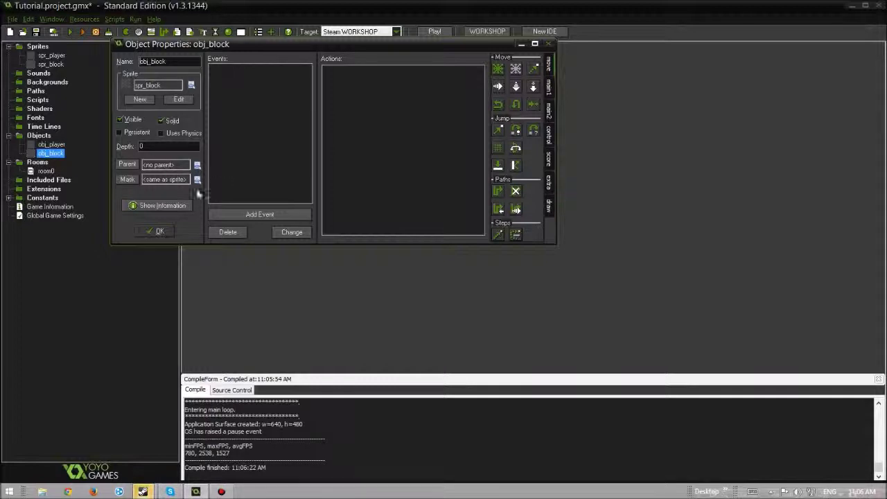
pyautogui.click(154, 231)
# Add a collision event with obj_block to the obj_player object
pyautogui.click(54, 145)
pyautogui.doubleClick(55, 146)
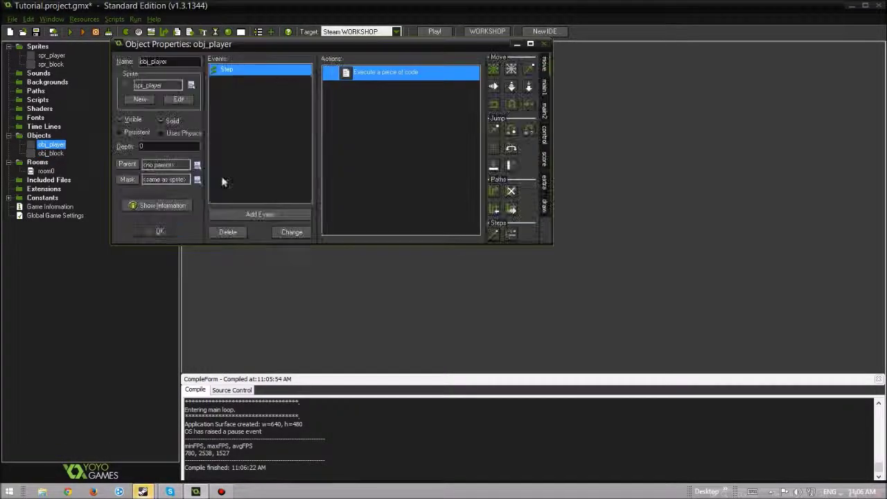
pyautogui.click(257, 216)
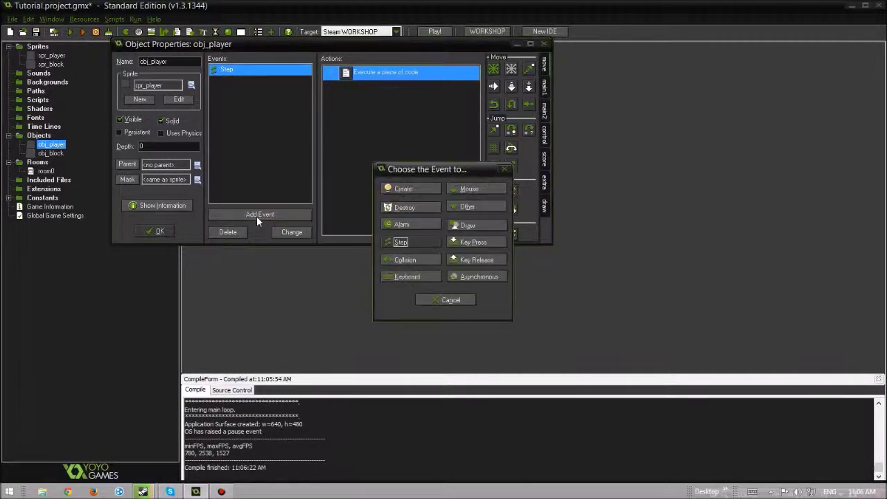
pyautogui.click(408, 260)
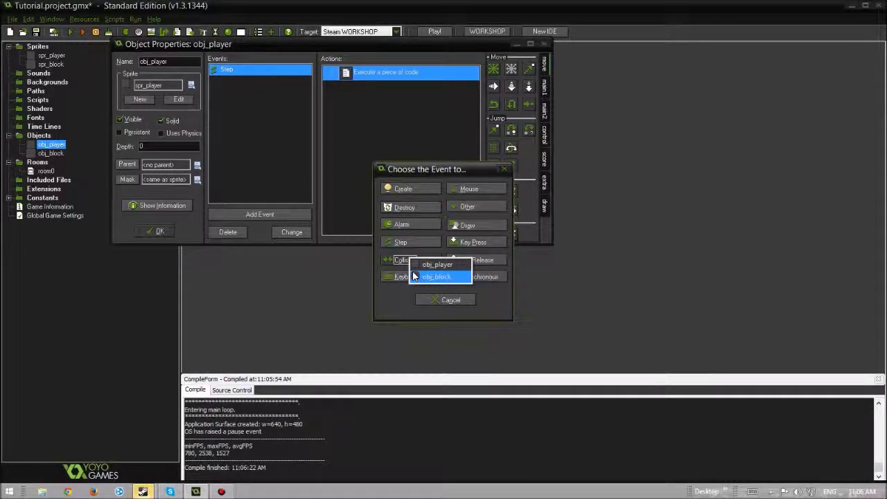
pyautogui.click(413, 275)
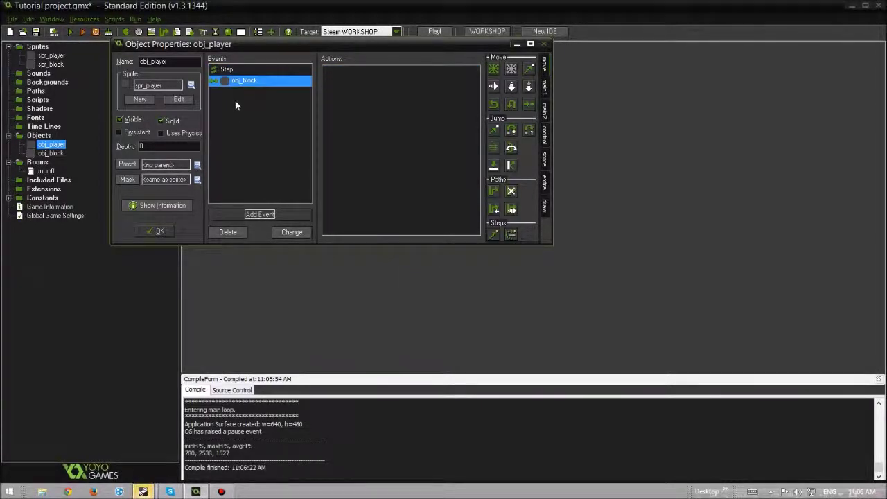
pyautogui.click(248, 215)
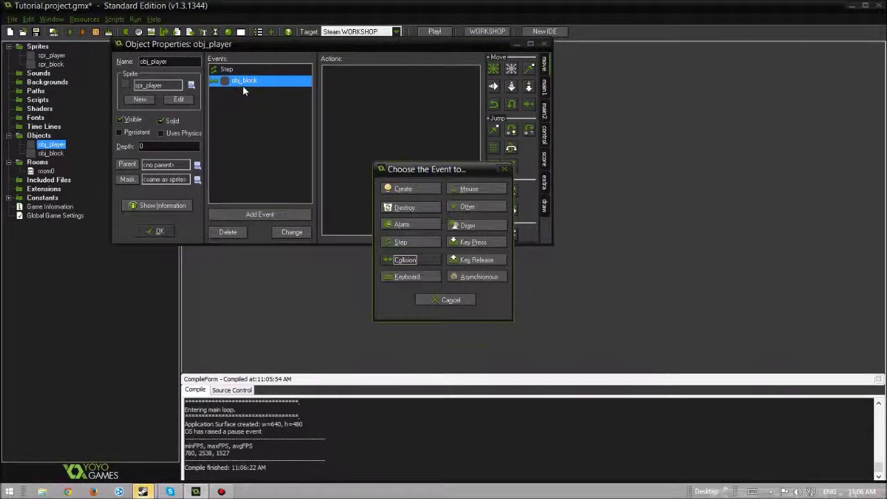
pyautogui.click(427, 302)
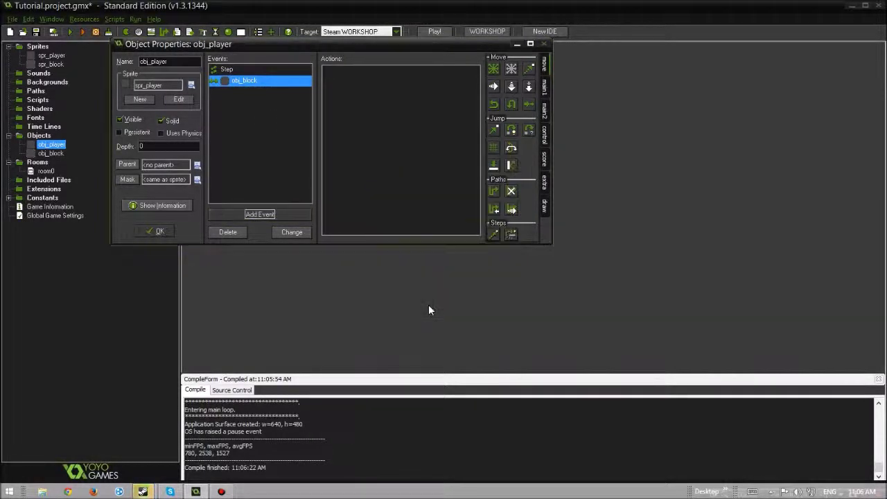
# Add a Set Variable action setting speed to 0 in obj_player's collision event, and accept the object
pyautogui.click(544, 139)
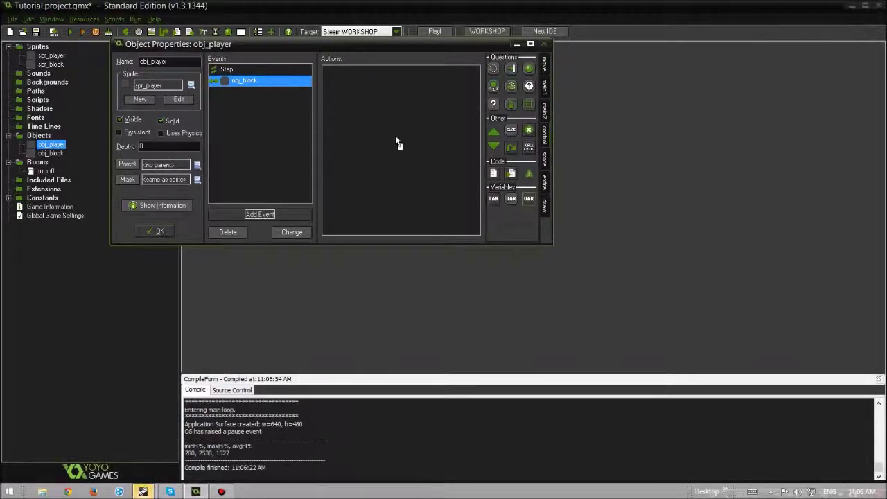
pyautogui.moveTo(396, 141); pyautogui.dragTo(397, 141)
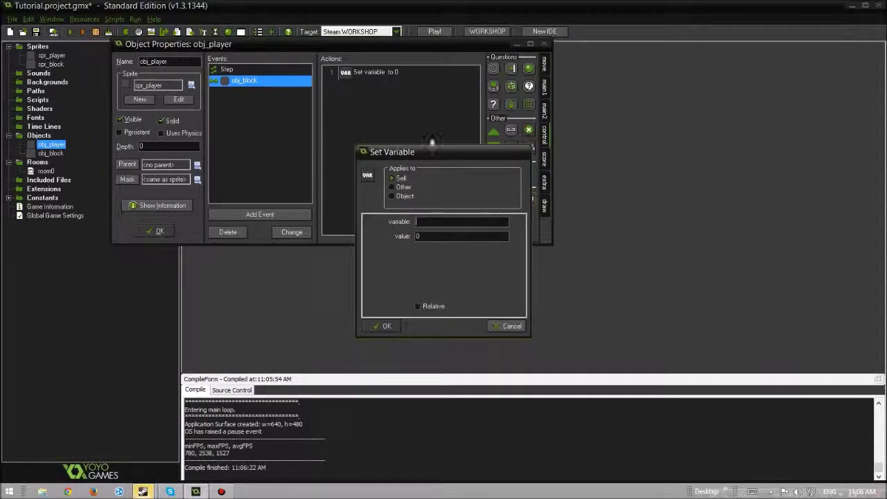
pyautogui.write('speed')
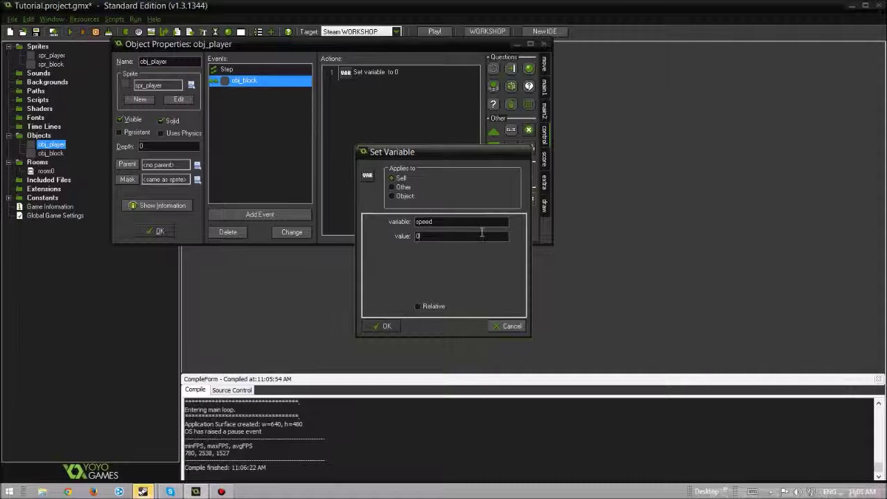
pyautogui.click(381, 326)
pyautogui.click(173, 232)
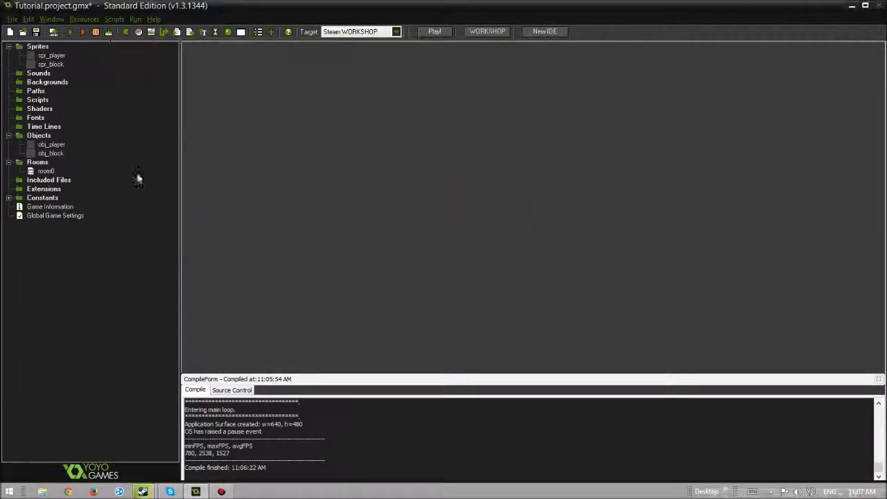
# Review the events of obj_block and the collision action of obj_player, closing each object again
pyautogui.doubleClick(47, 153)
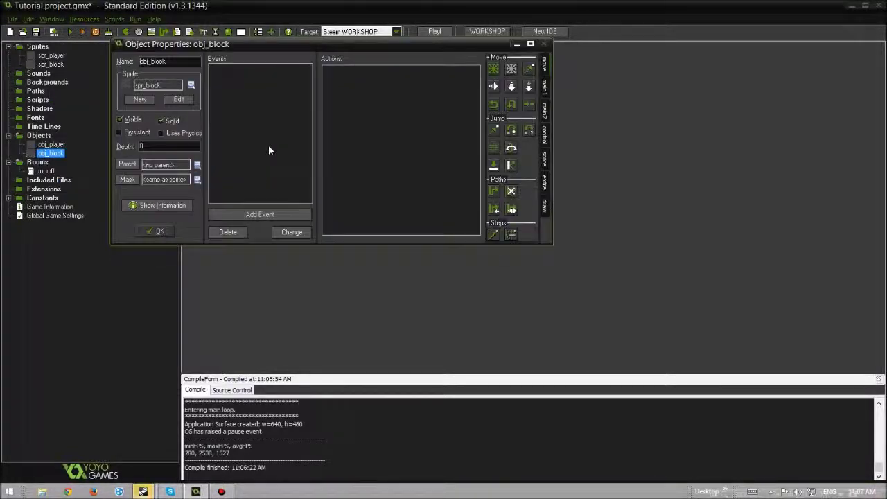
pyautogui.click(159, 231)
pyautogui.doubleClick(51, 144)
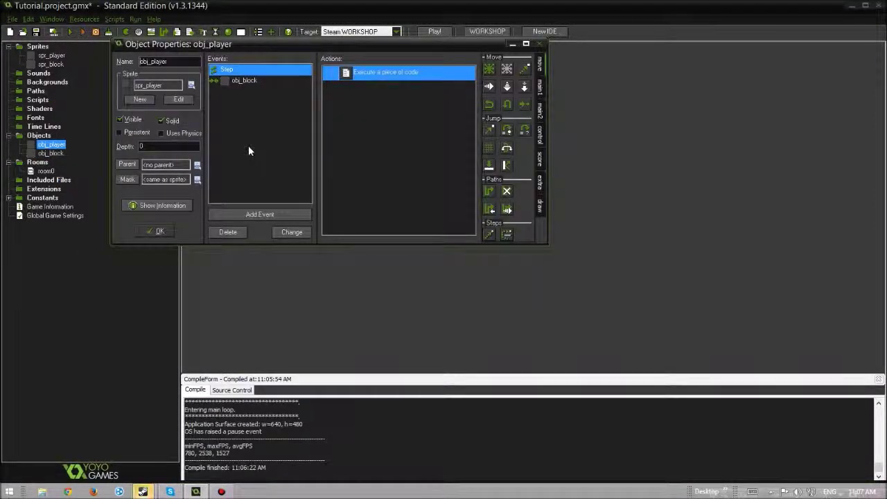
pyautogui.click(239, 81)
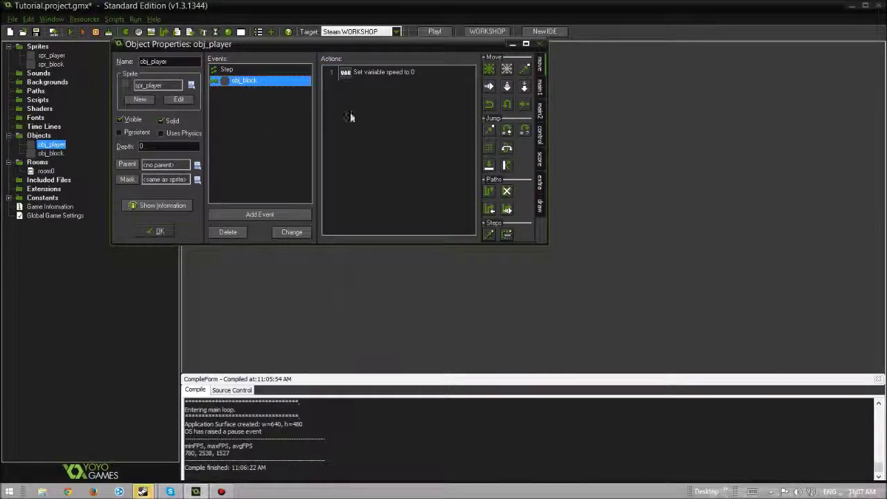
pyautogui.click(388, 72)
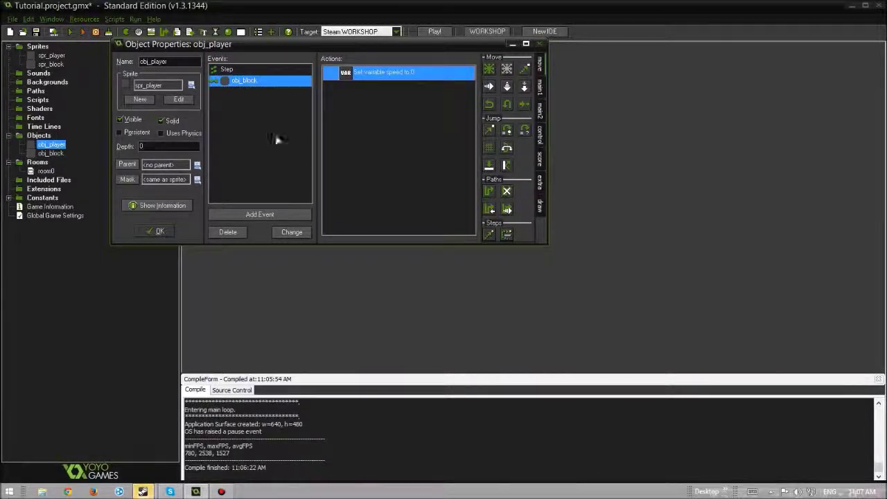
pyautogui.click(154, 232)
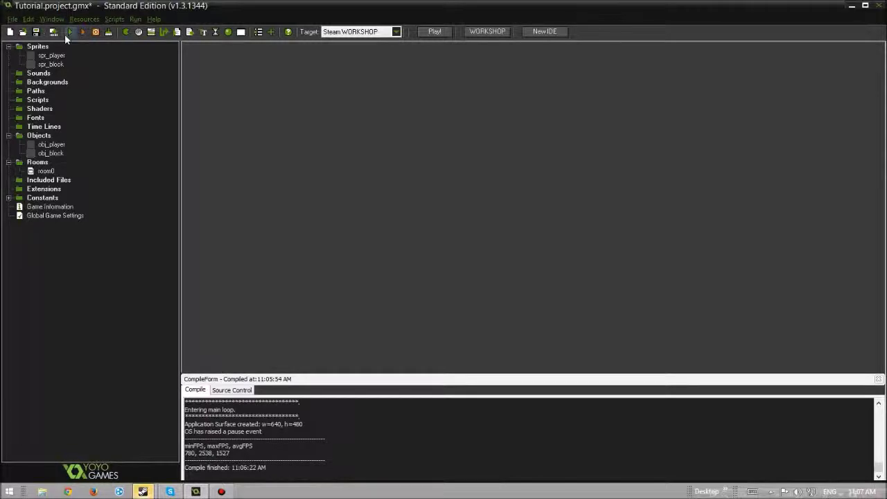
# Run the game and move the player along the inside of the walls and up through the top gap
pyautogui.click(70, 32)
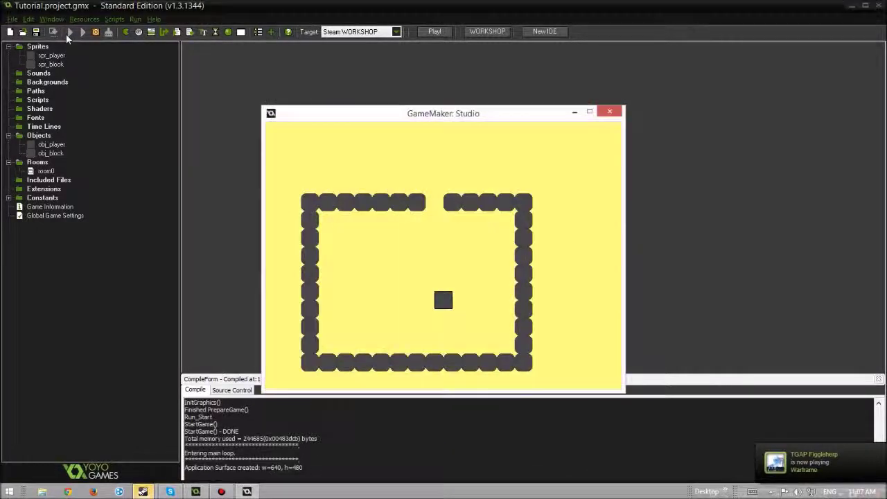
pyautogui.press('Up')
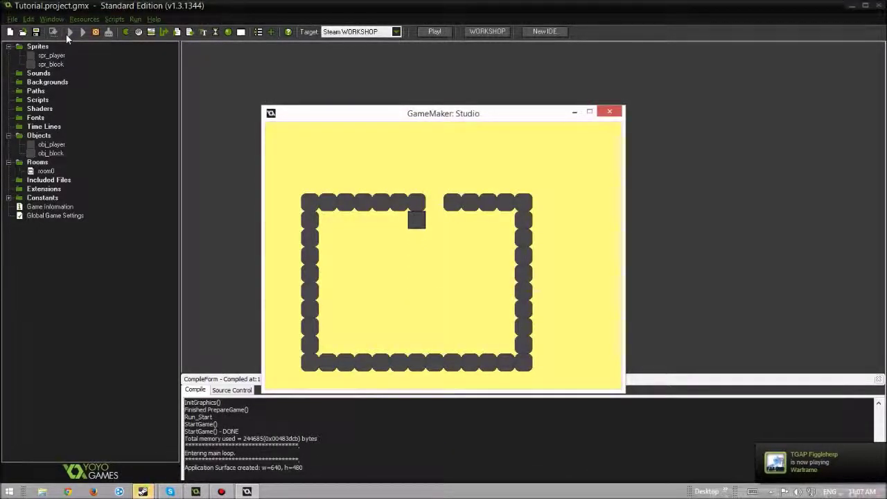
pyautogui.press('Left')
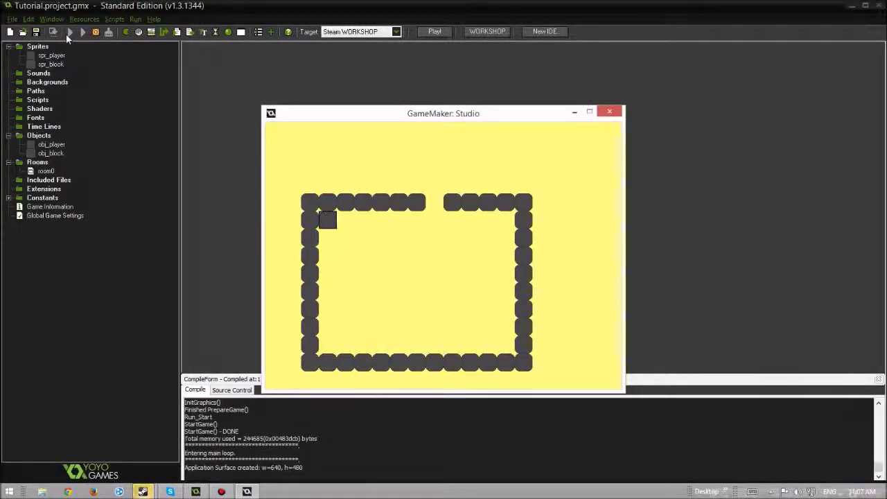
pyautogui.press('Down')
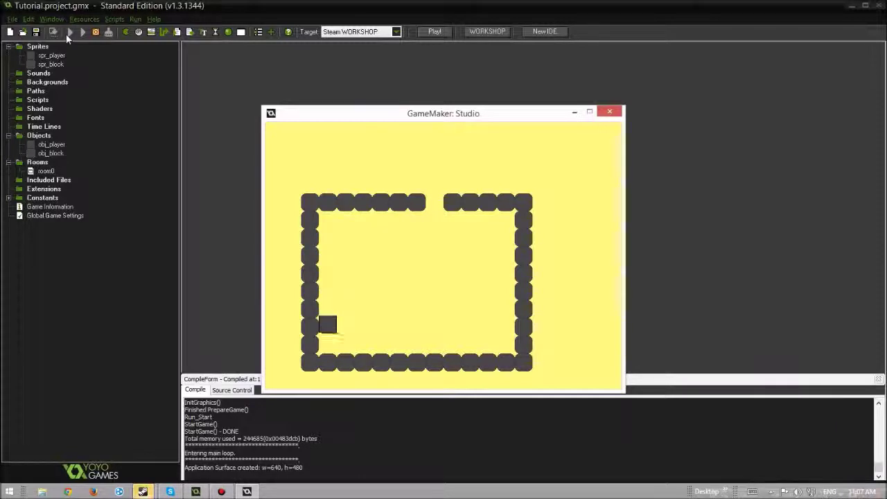
pyautogui.press('Right')
pyautogui.press('Up')
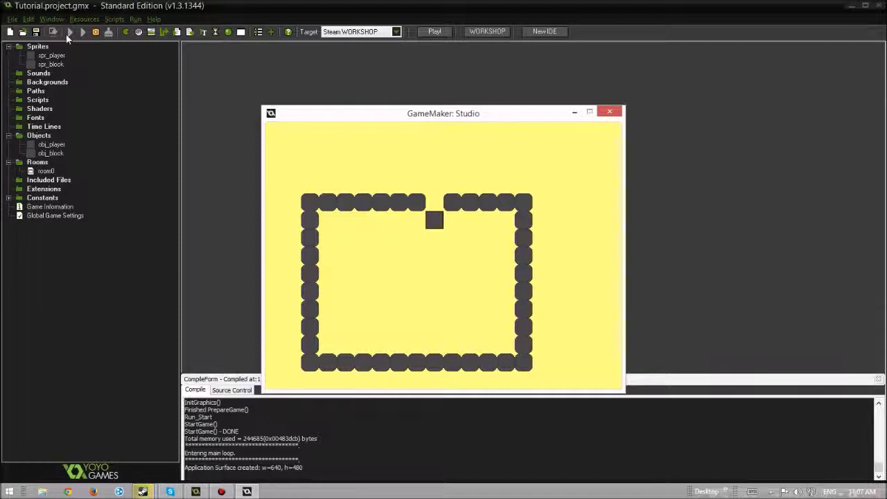
pyautogui.press('Down')
pyautogui.press('Up')
# Steer the player clockwise around the outside of the walls to the upper-left corner
pyautogui.press('Right')
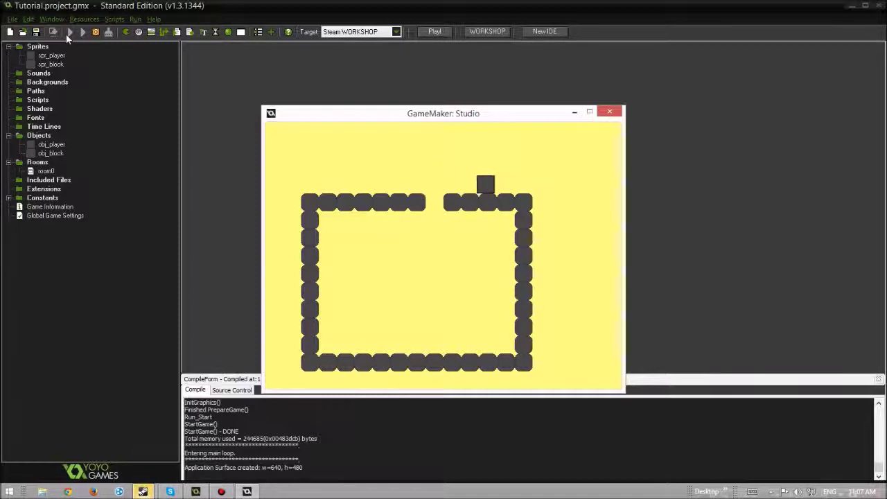
pyautogui.press('Right')
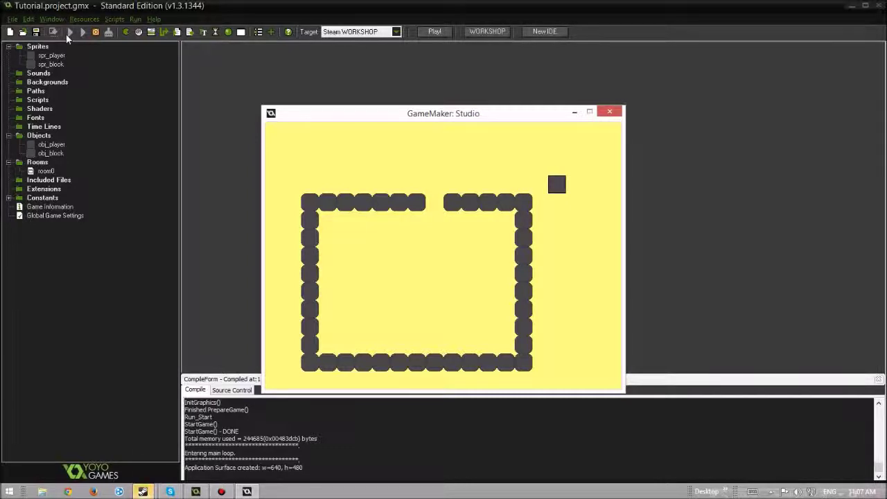
pyautogui.press('Down')
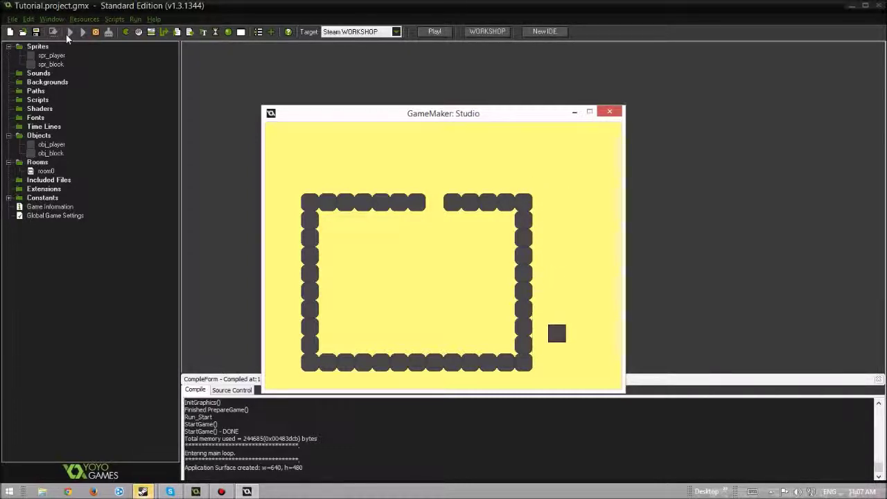
pyautogui.press('Left')
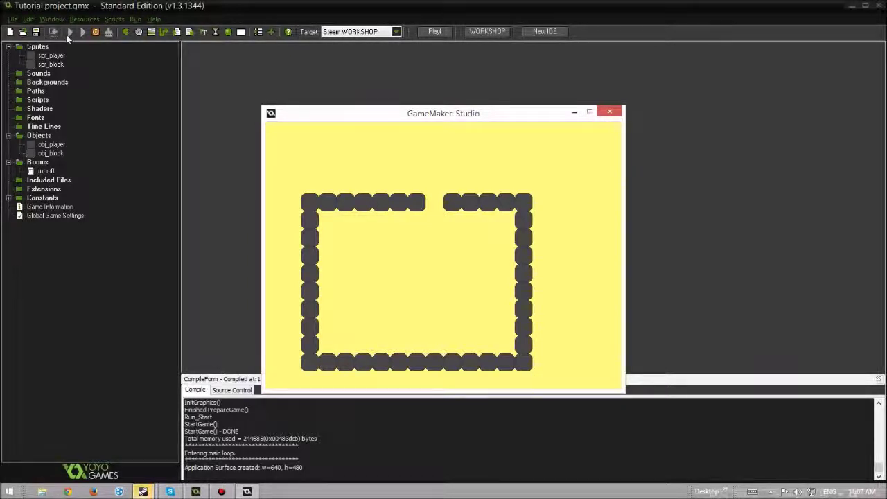
pyautogui.press('Left')
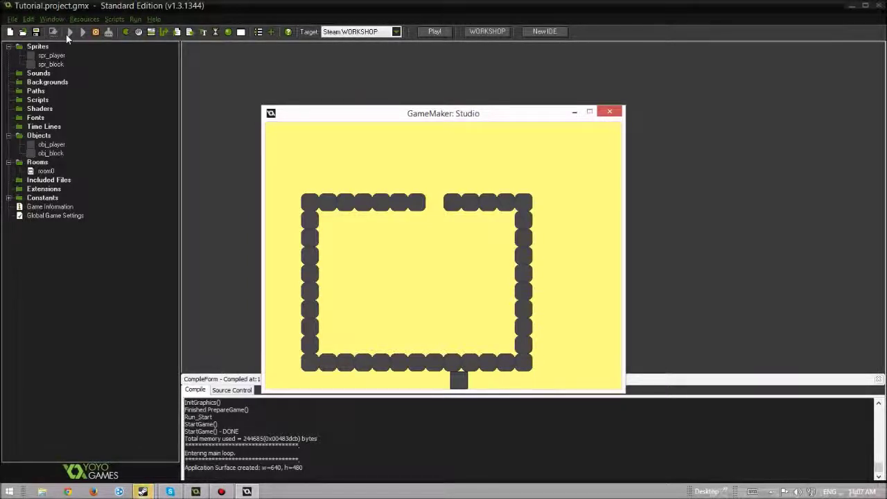
pyautogui.press('Left')
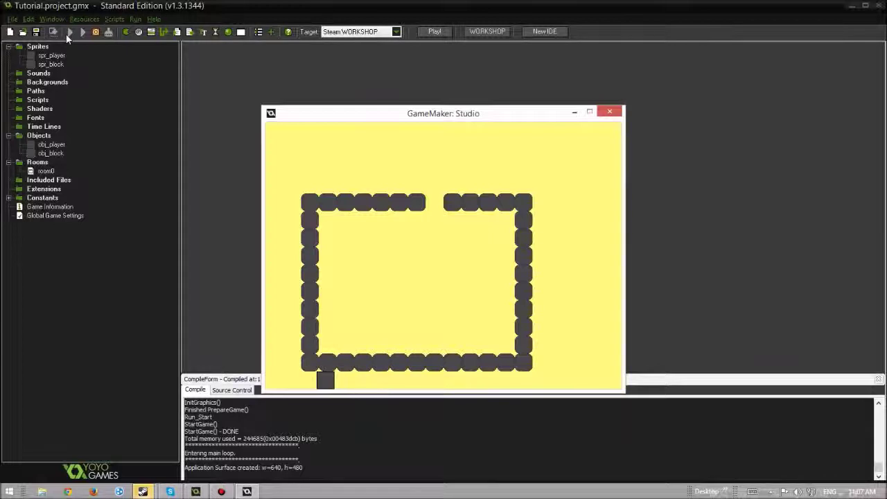
pyautogui.press('Left')
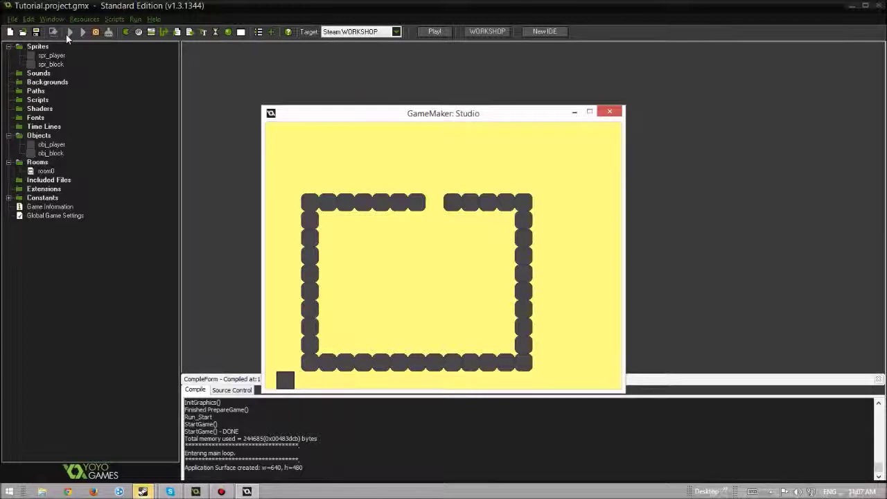
pyautogui.press('Up')
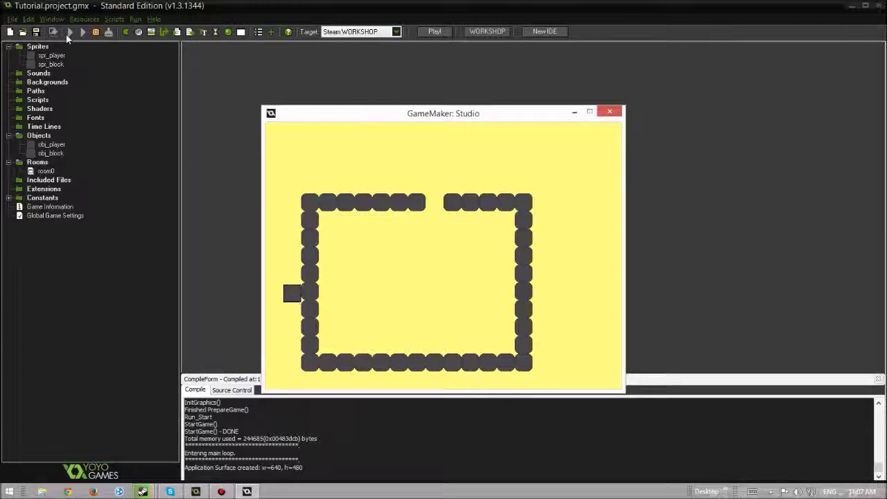
pyautogui.press('Up')
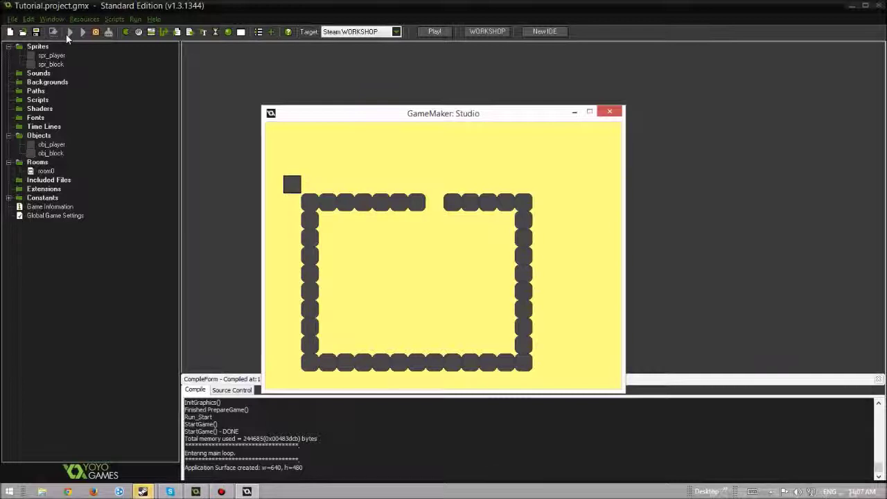